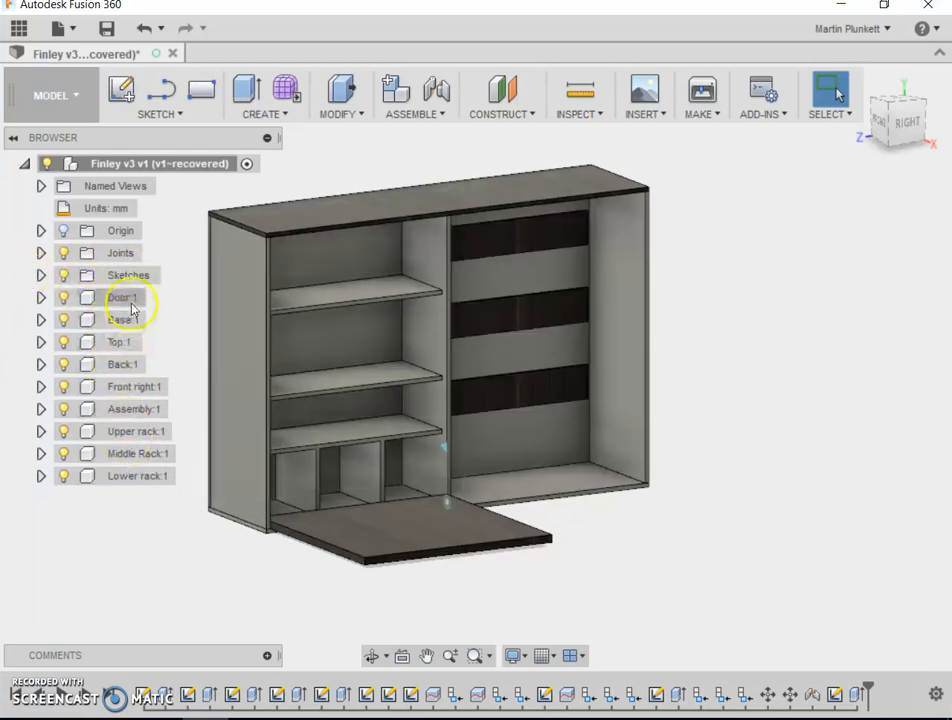
Toggle the visibility of the Top:1 component off and back on to identify the cabinet's top panel.
click(83, 344)
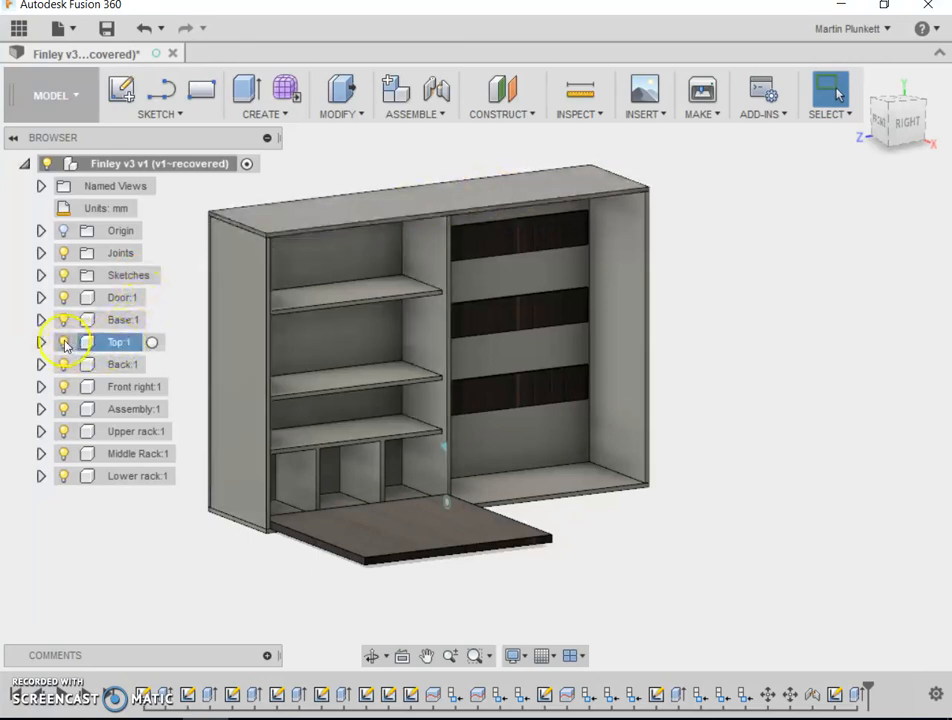
click(64, 343)
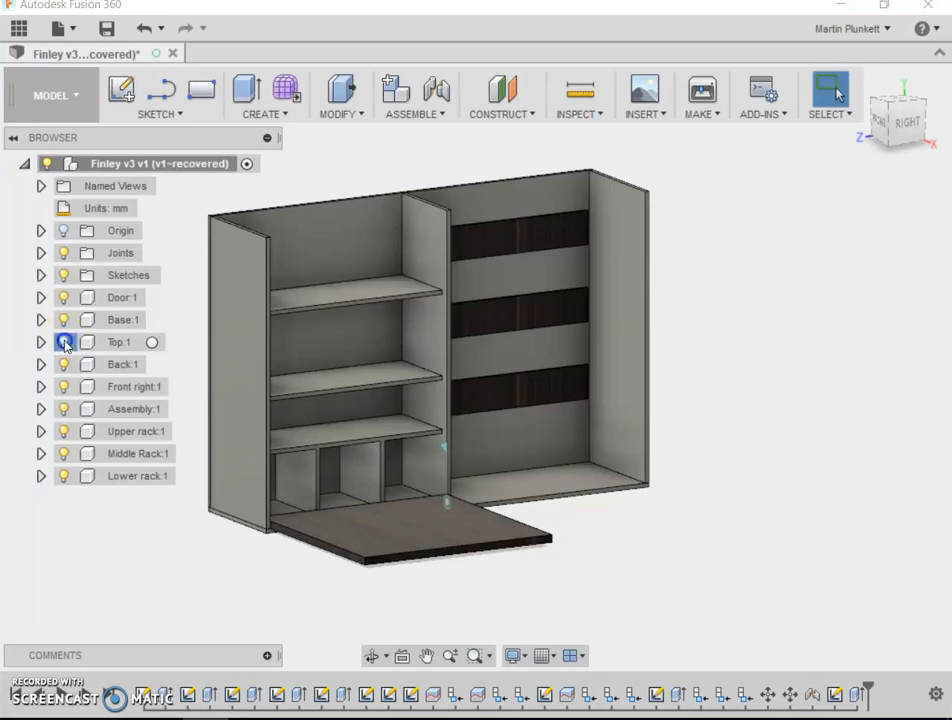
click(64, 343)
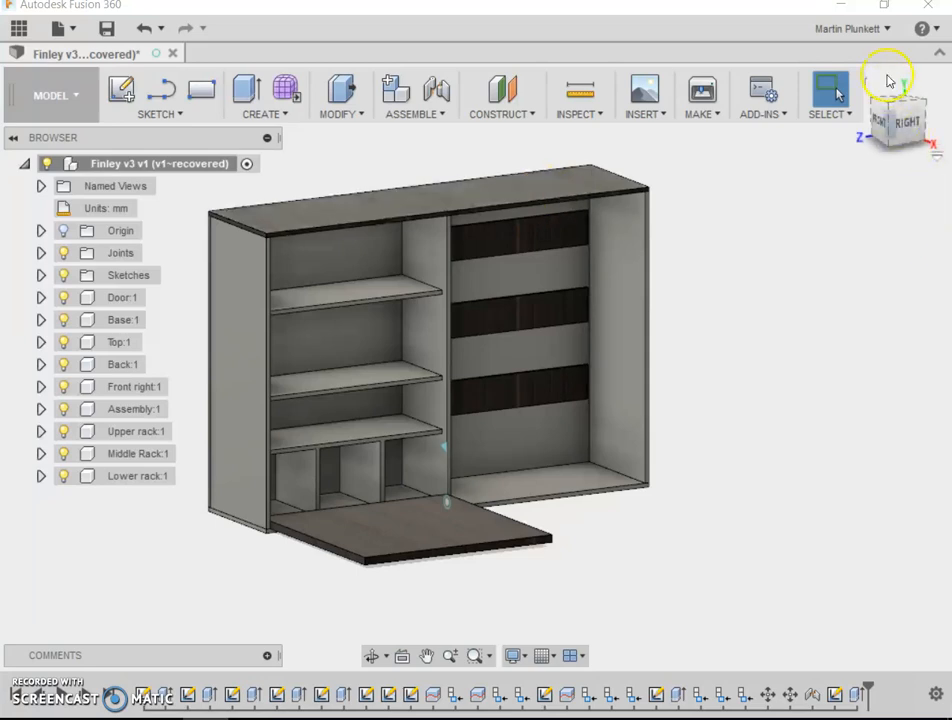
Try moving the top, right side panel and shelving assembly away from the cabinet, and discard the moved positions.
click(866, 87)
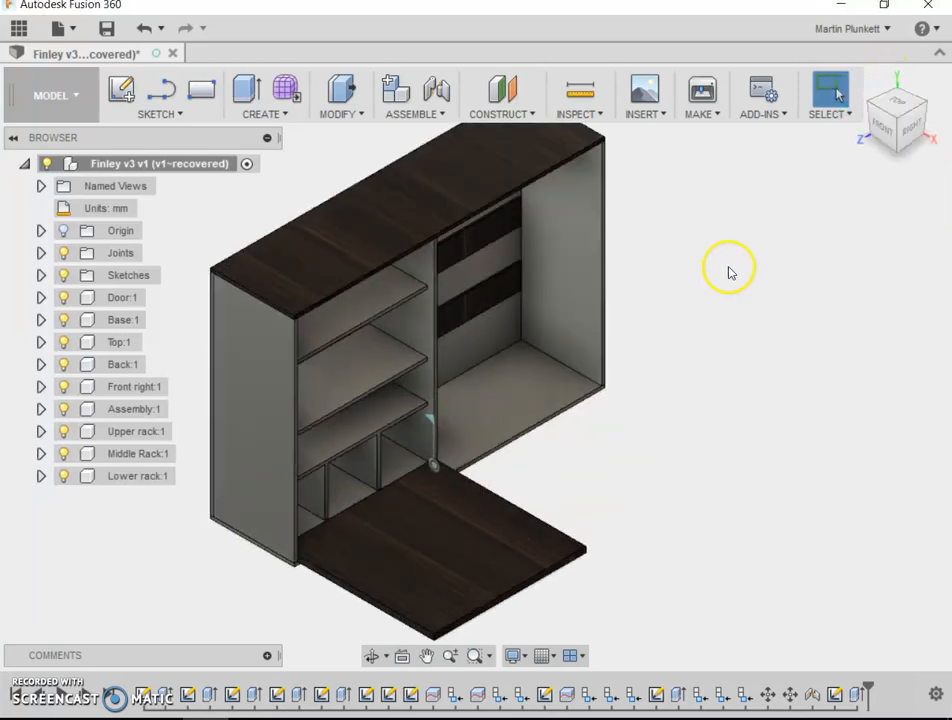
drag(502, 230, 501, 128)
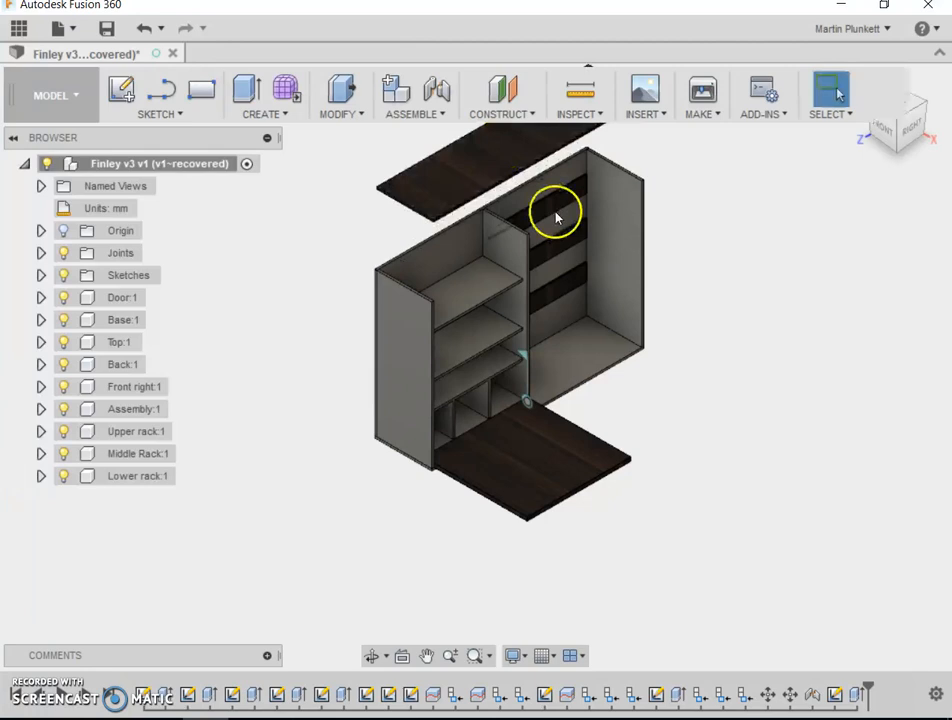
drag(618, 214, 651, 198)
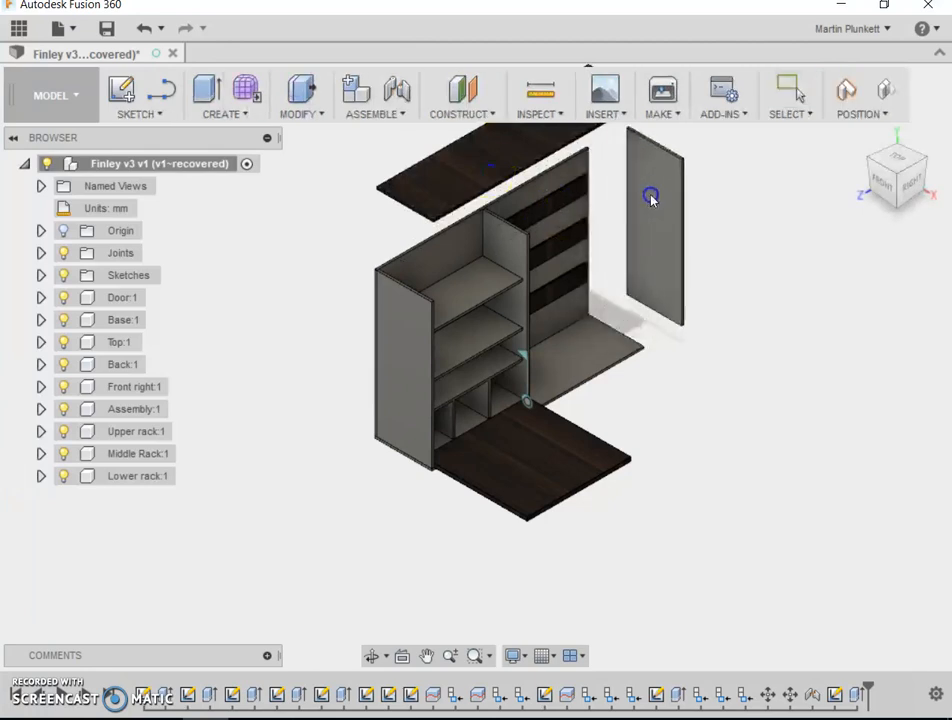
click(400, 334)
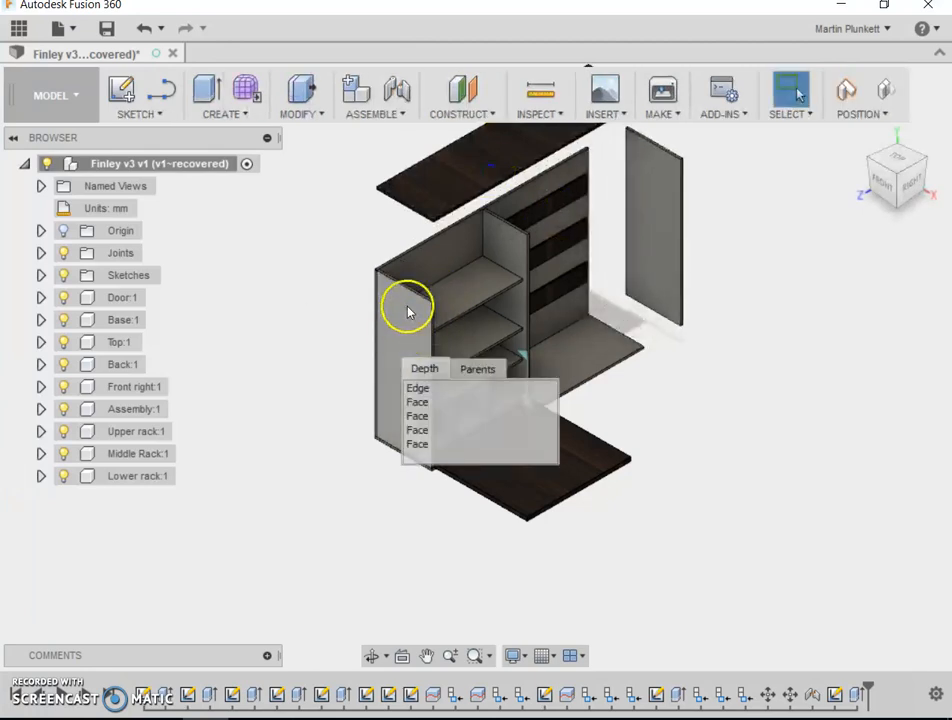
drag(408, 306, 227, 370)
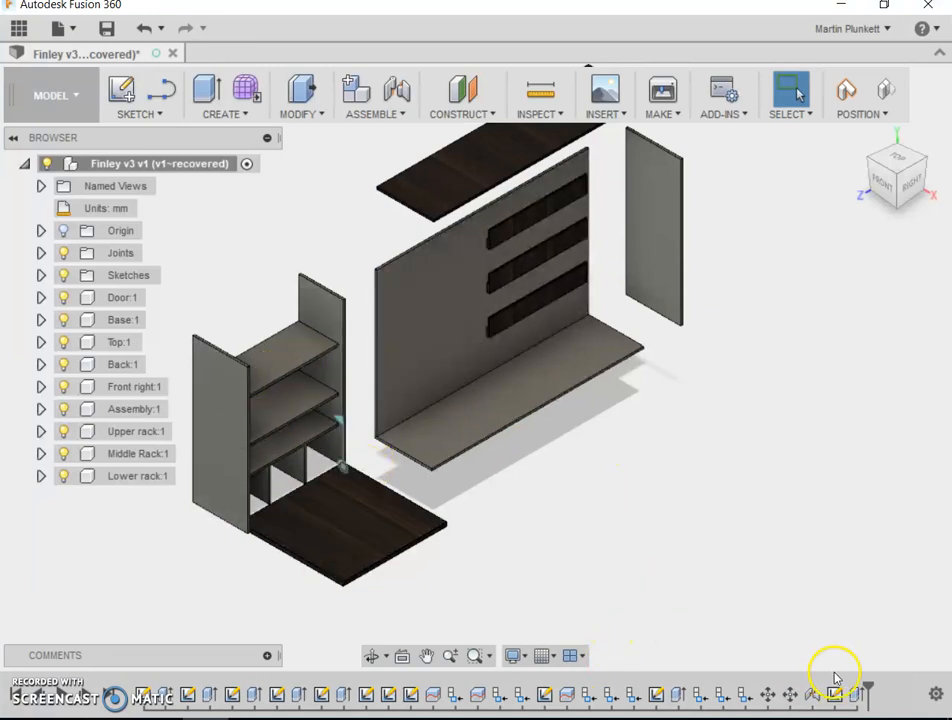
mouse_move(867, 683)
mouse_down()
mouse_move(221, 690)
mouse_move(867, 688)
mouse_up()
scroll(688, 400, up, 2)
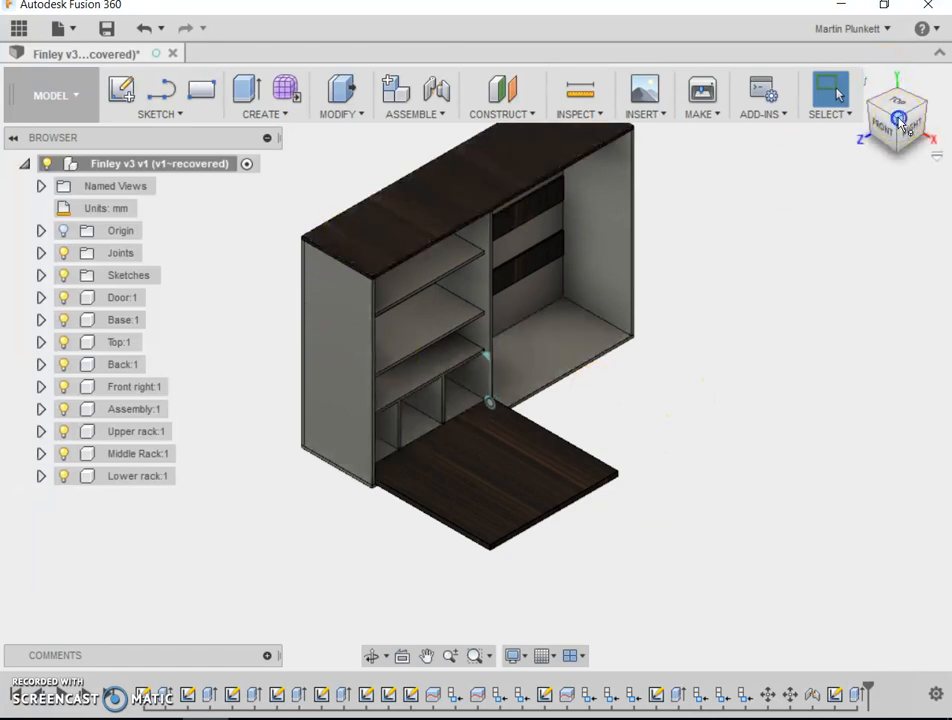
Open the joint limits of Rev2 and animate the door's rotation.
drag(902, 122, 905, 88)
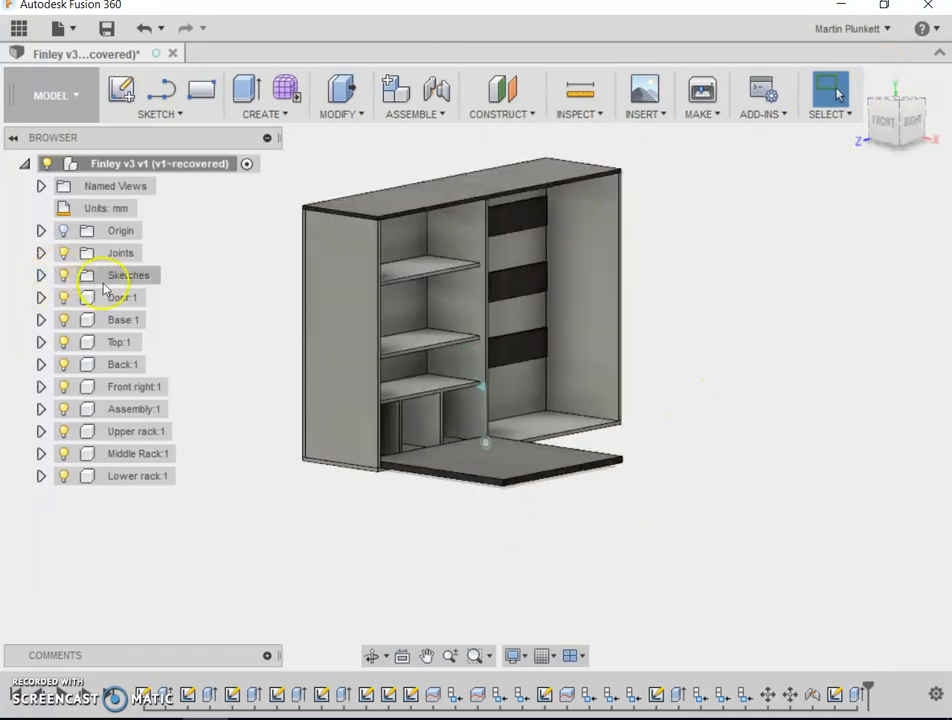
click(40, 253)
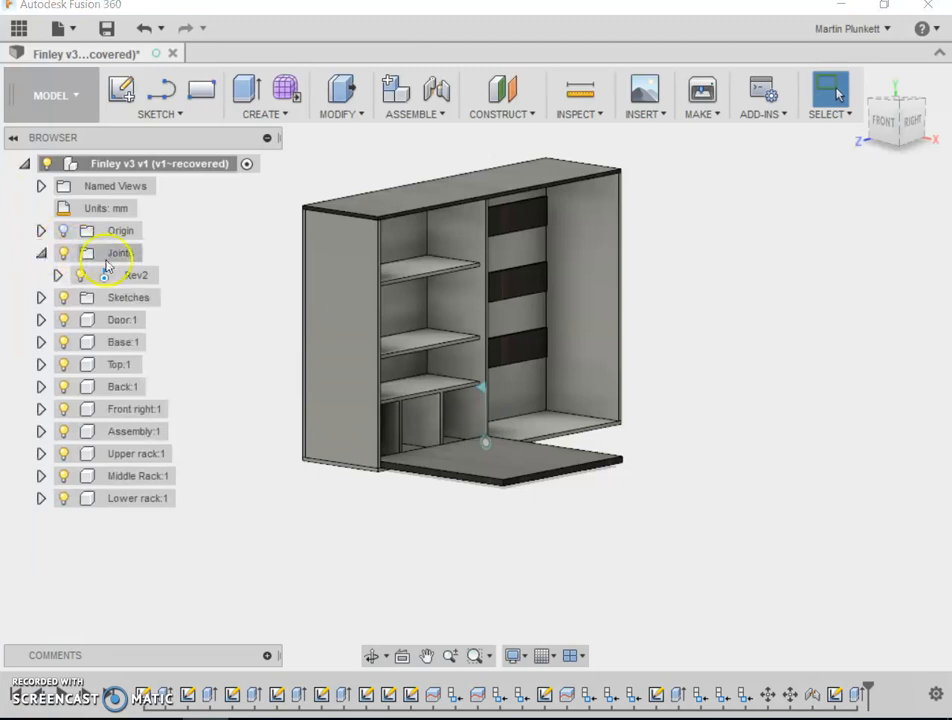
click(168, 275)
drag(310, 458, 427, 140)
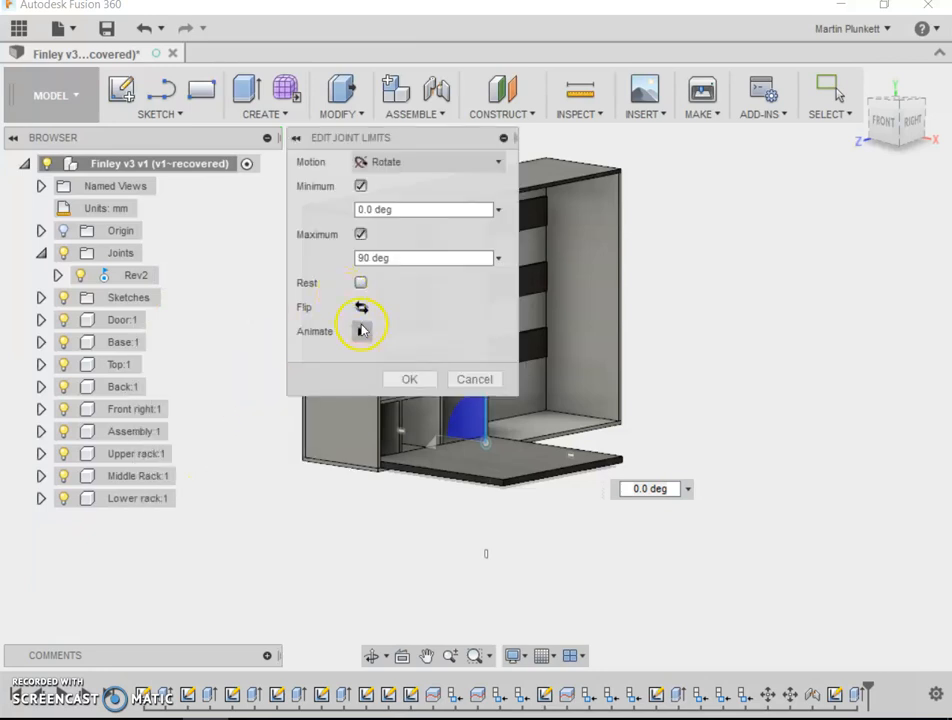
drag(446, 153, 904, 252)
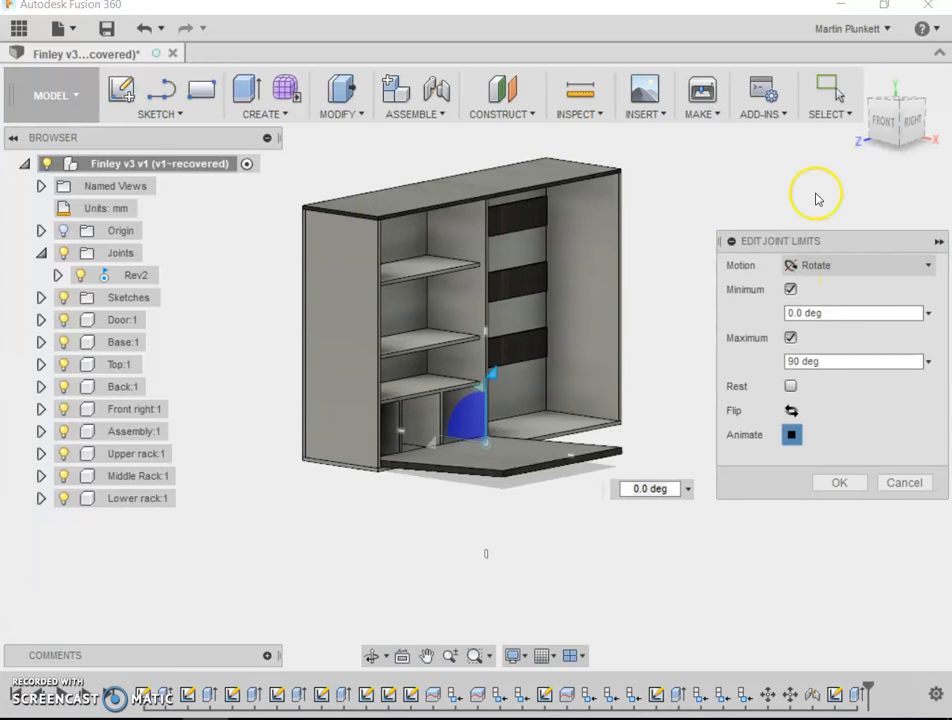
Examine the drop-down door's swing up close and stop the joint animation.
scroll(404, 368, up, 5)
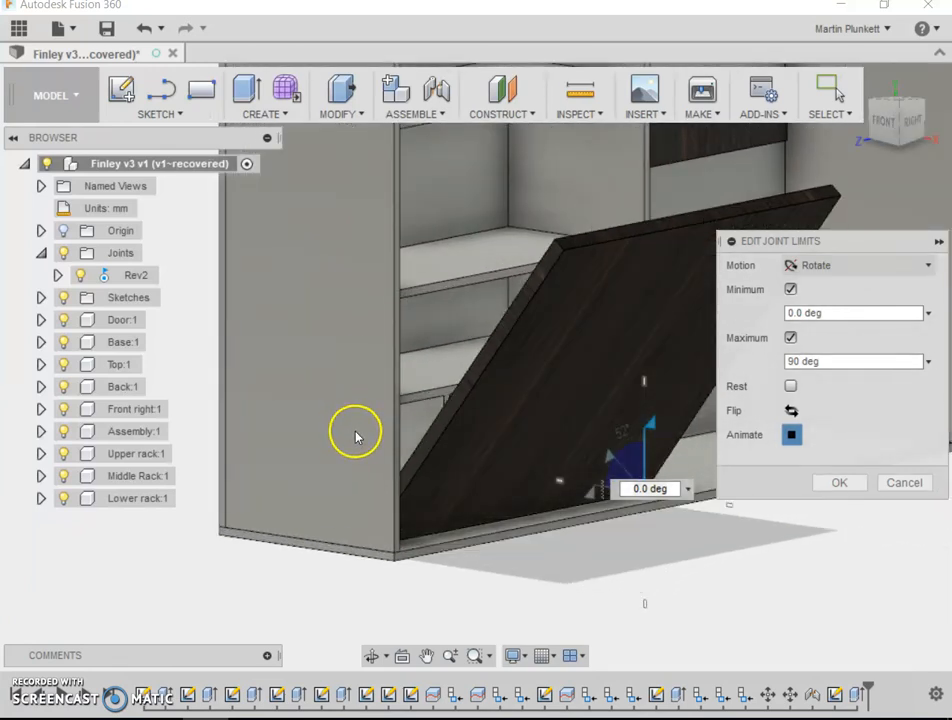
scroll(357, 437, up, 2)
scroll(357, 437, down, 5)
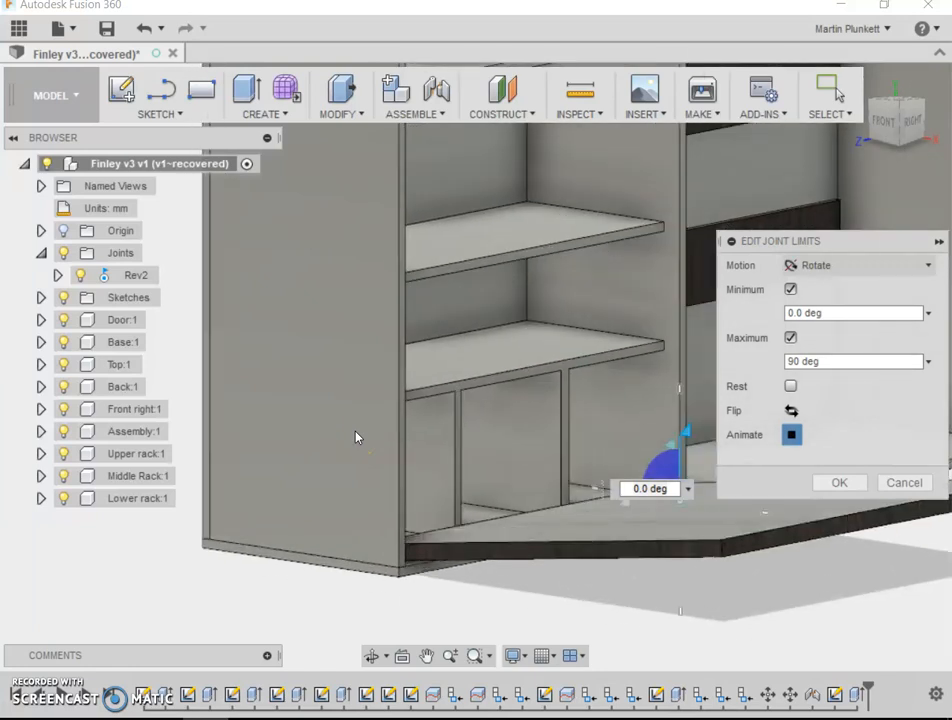
scroll(357, 437, down, 3)
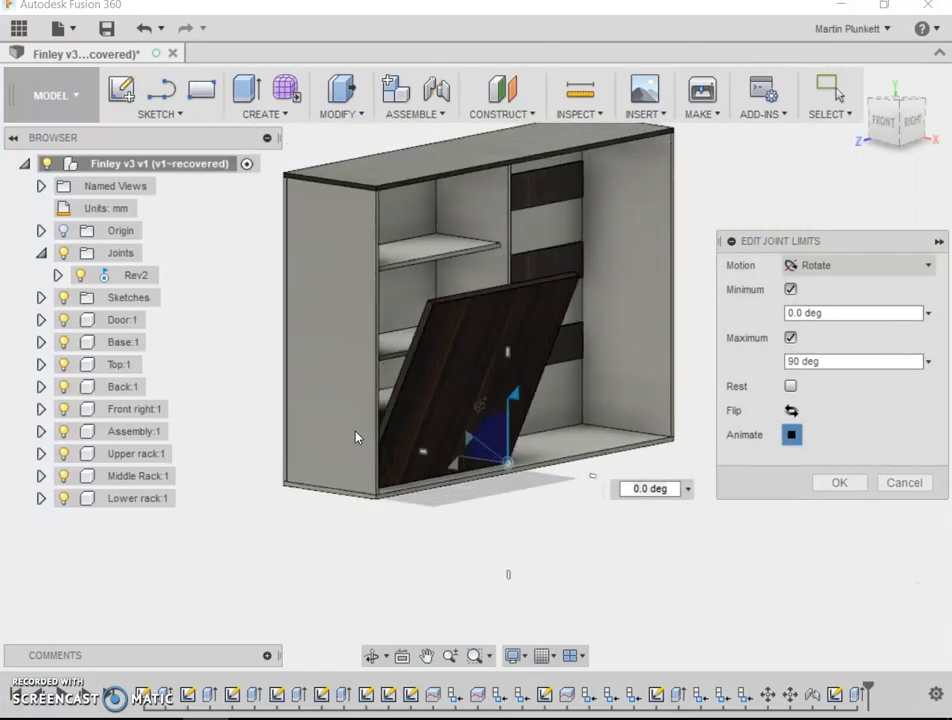
scroll(357, 437, up, 3)
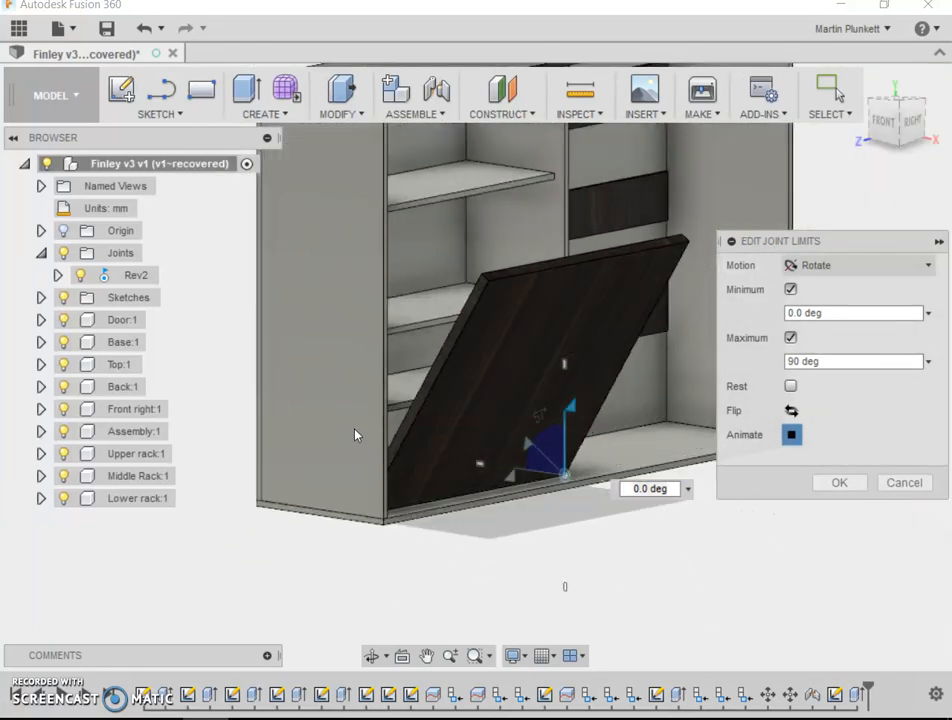
scroll(357, 437, down, 3)
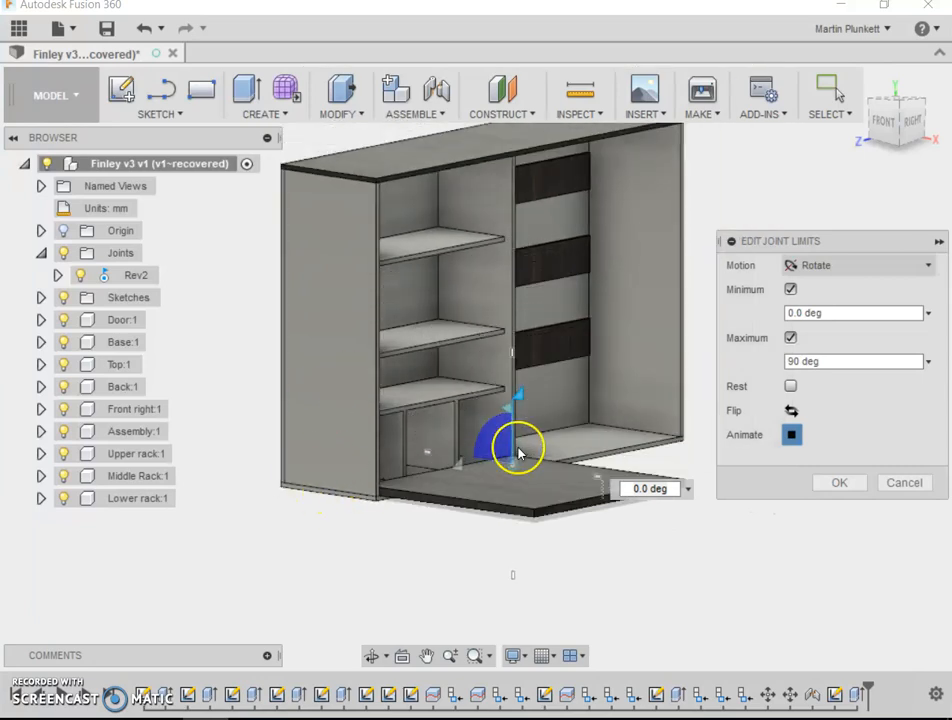
click(791, 435)
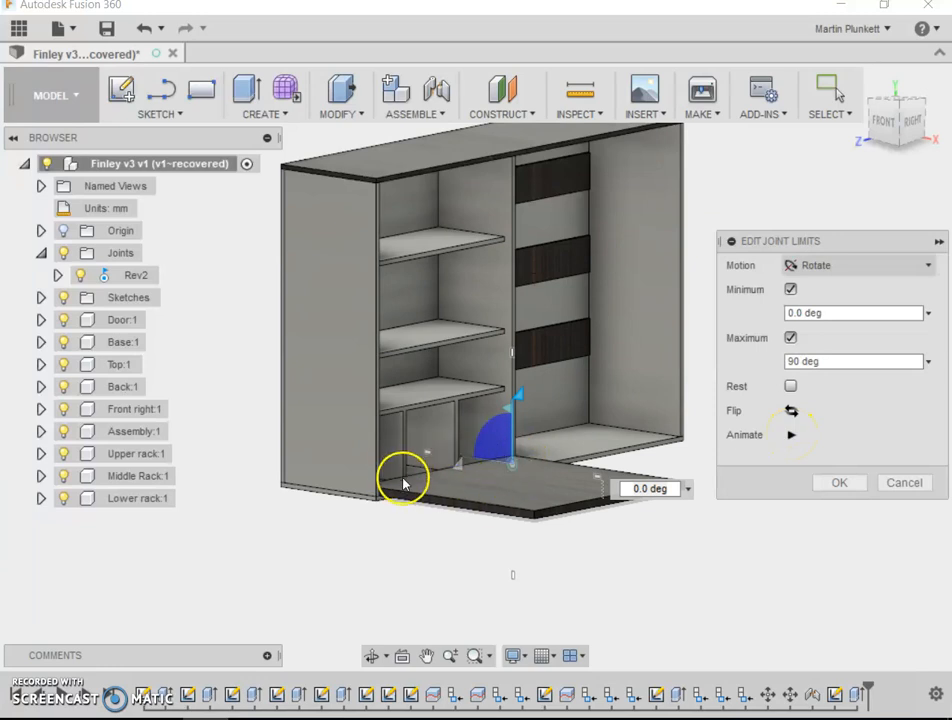
scroll(404, 484, up, 2)
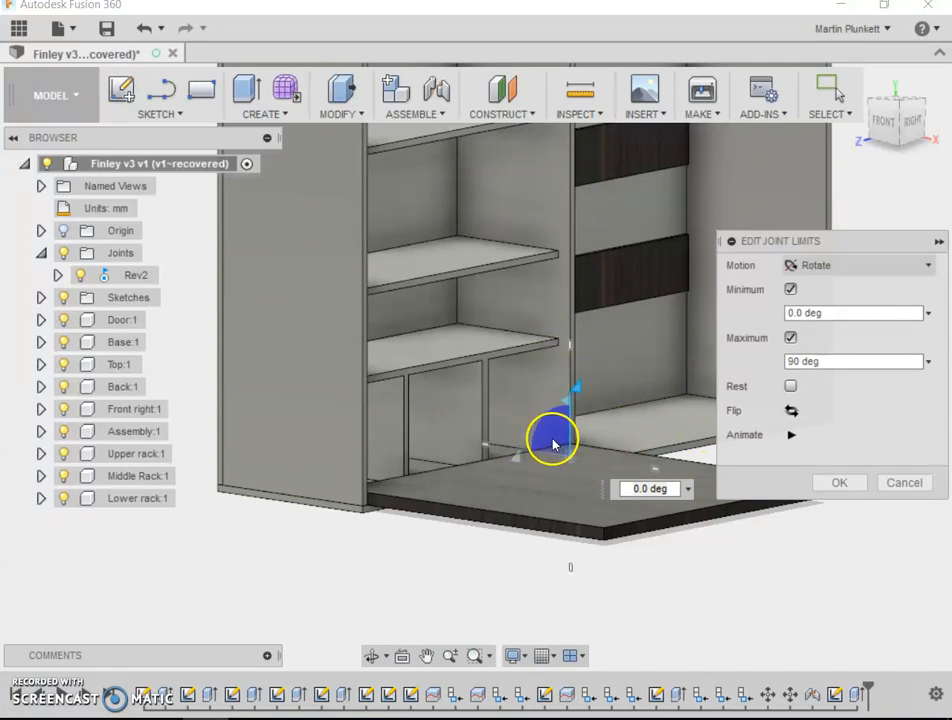
scroll(551, 452, down, 4)
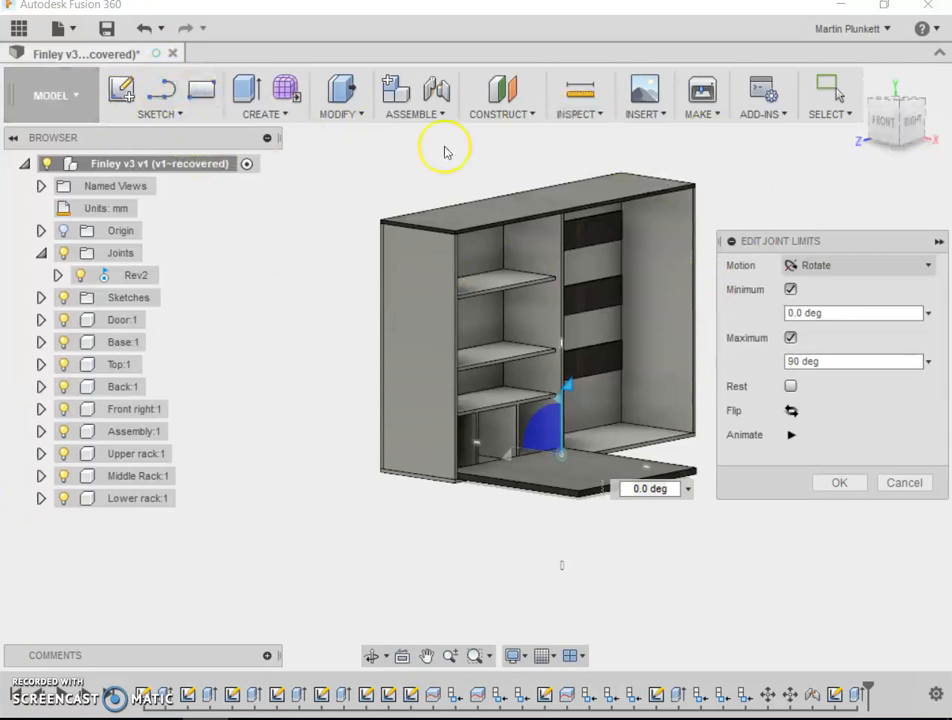
Switch to the Render workspace and view the cabinet from above its opposite front corner.
click(72, 96)
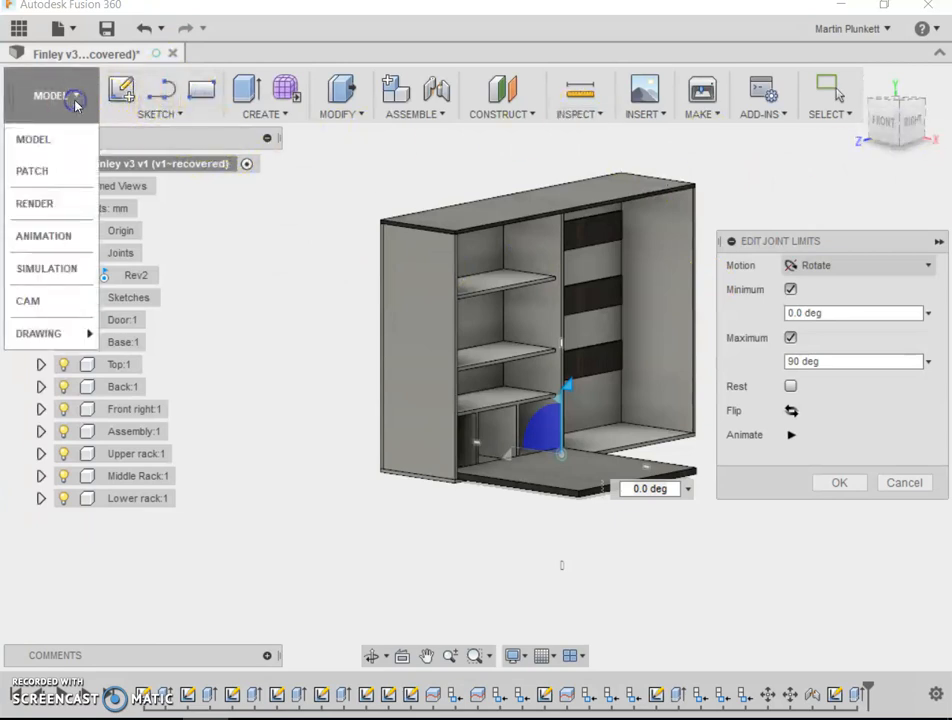
click(61, 207)
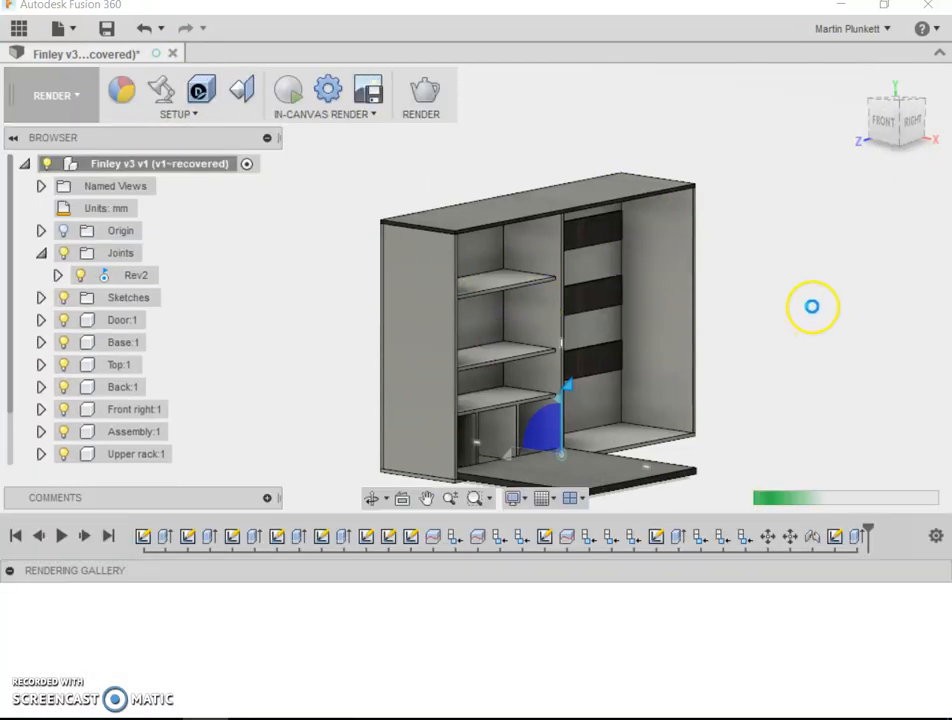
scroll(672, 155, up, 3)
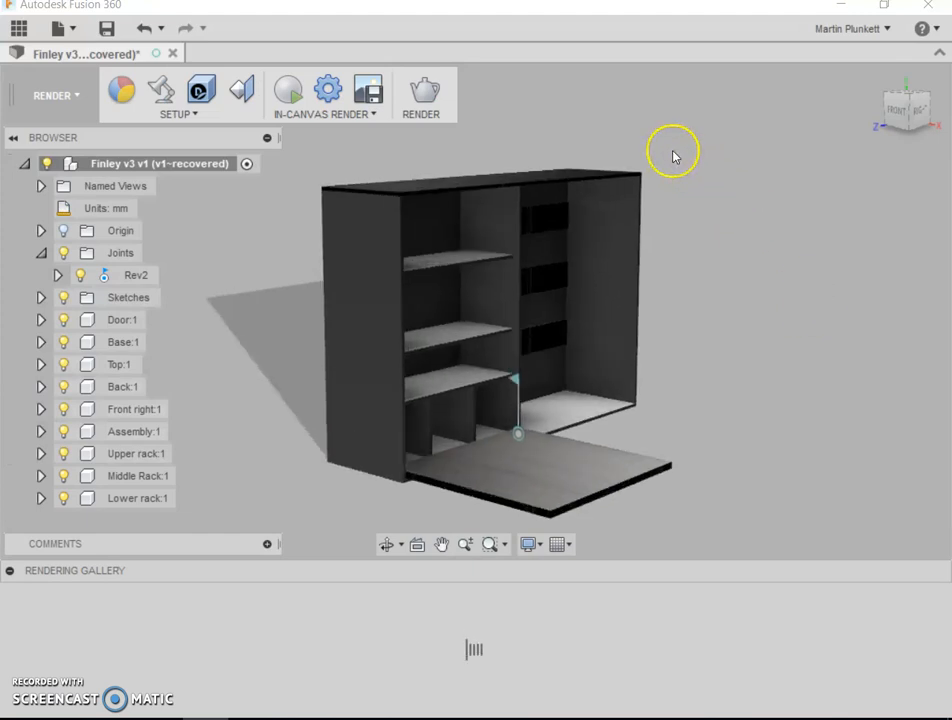
drag(908, 118, 739, 150)
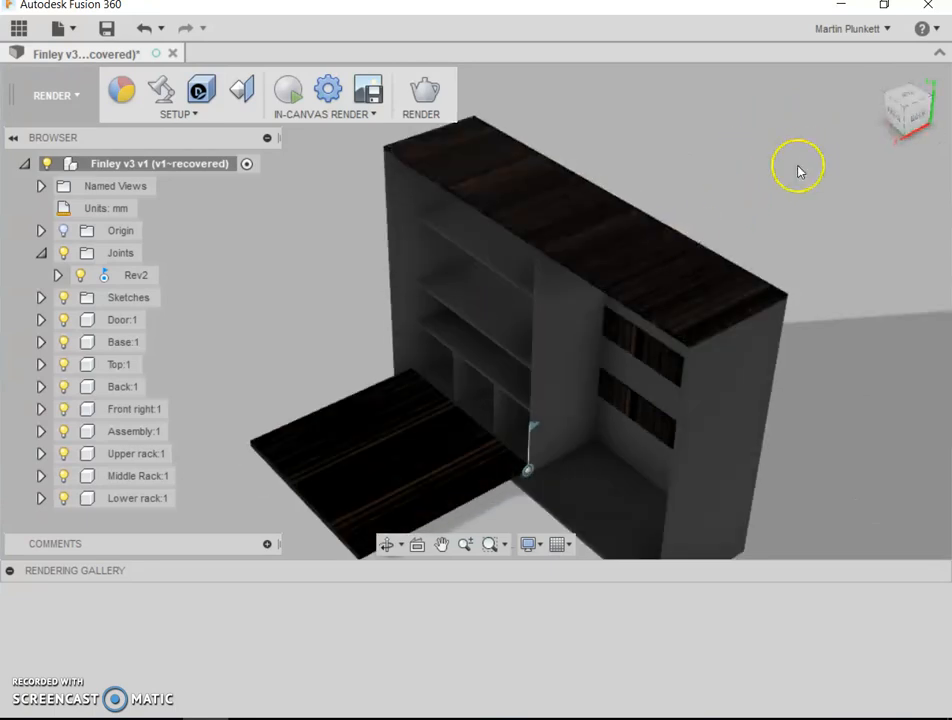
scroll(712, 229, up, 2)
scroll(712, 233, down, 5)
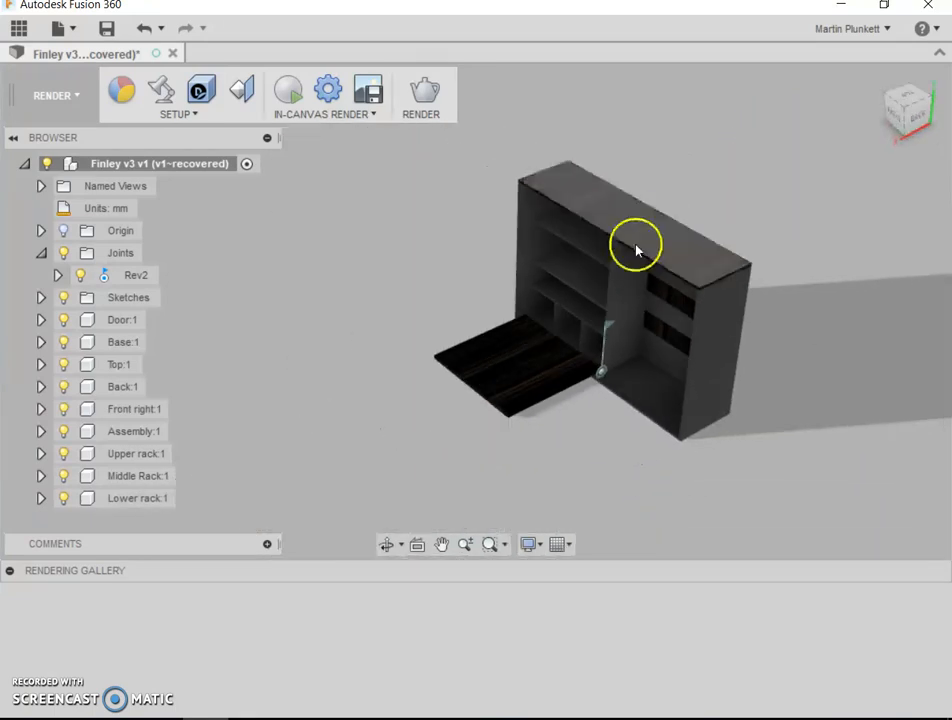
Pull the top, front right panel, shelving assembly, back and base apart into an exploded arrangement.
scroll(636, 250, up, 2)
drag(697, 223, 704, 148)
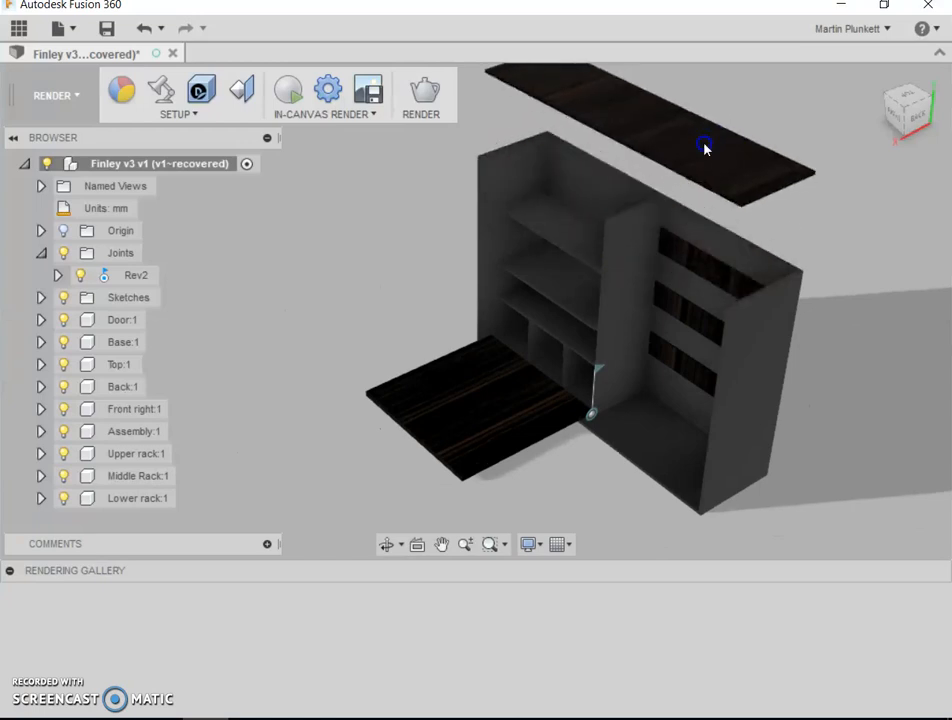
drag(752, 338, 835, 398)
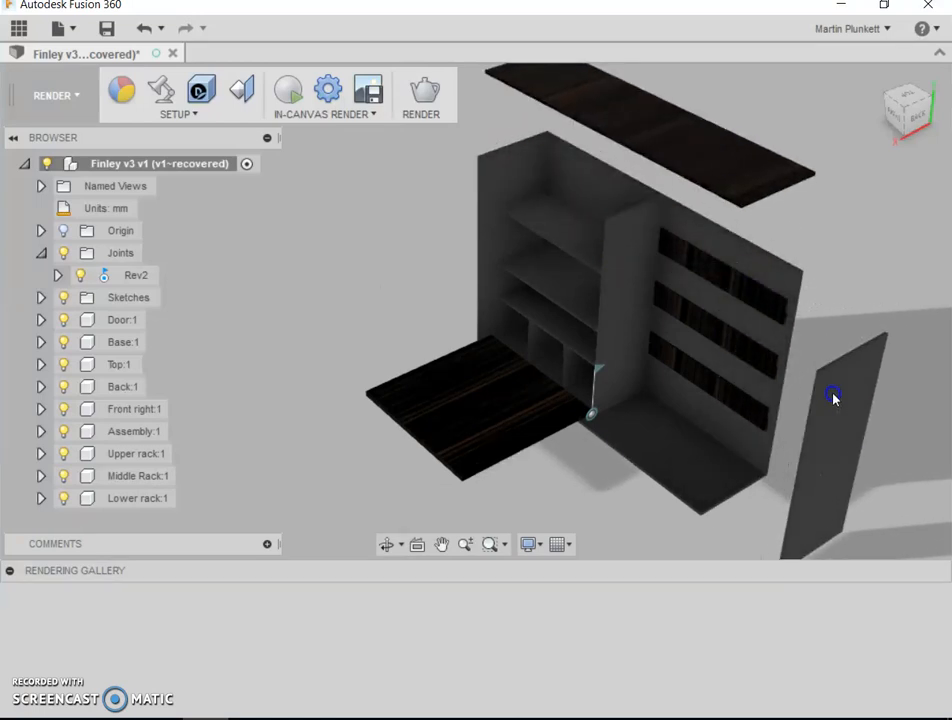
drag(491, 170, 365, 164)
click(626, 213)
drag(614, 214, 661, 187)
drag(623, 389, 625, 468)
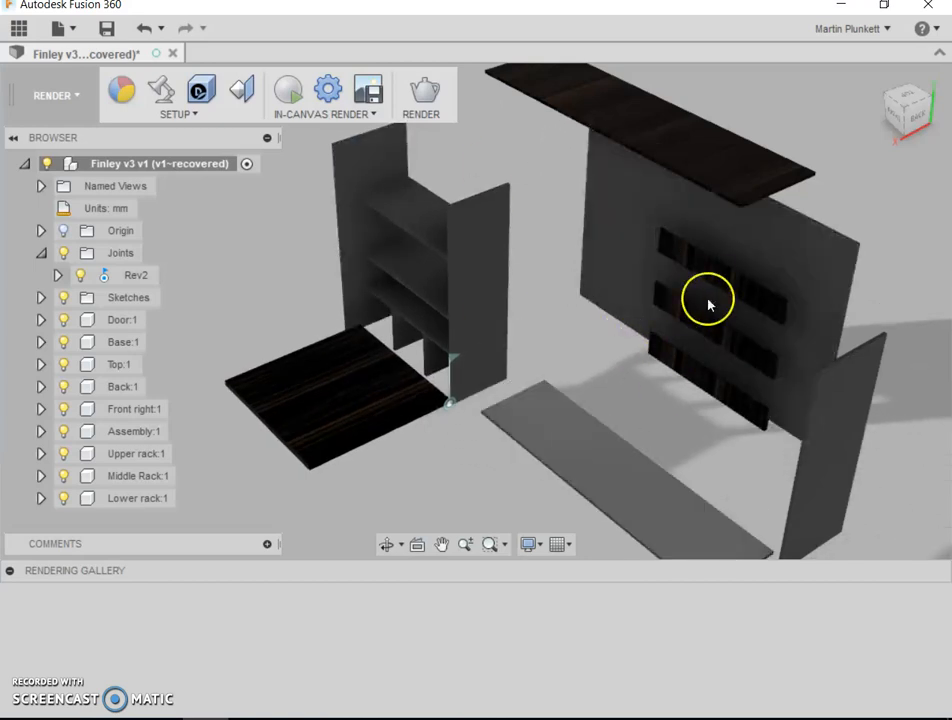
Move the upper, middle and lower racks forward, away from the back panel.
drag(714, 280, 544, 264)
click(710, 323)
drag(701, 332, 553, 320)
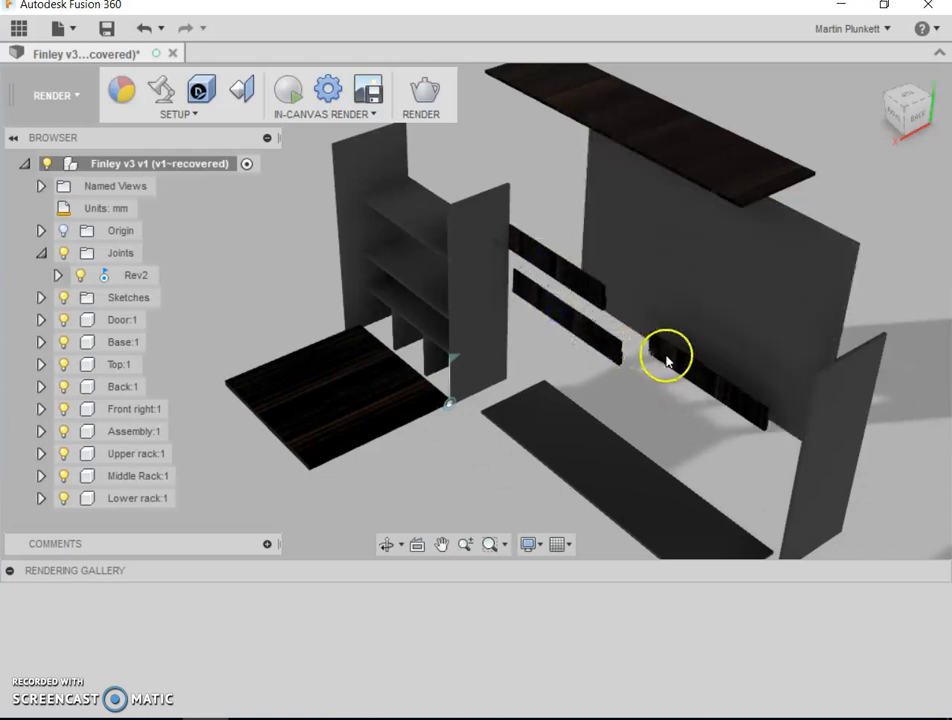
drag(678, 368, 545, 355)
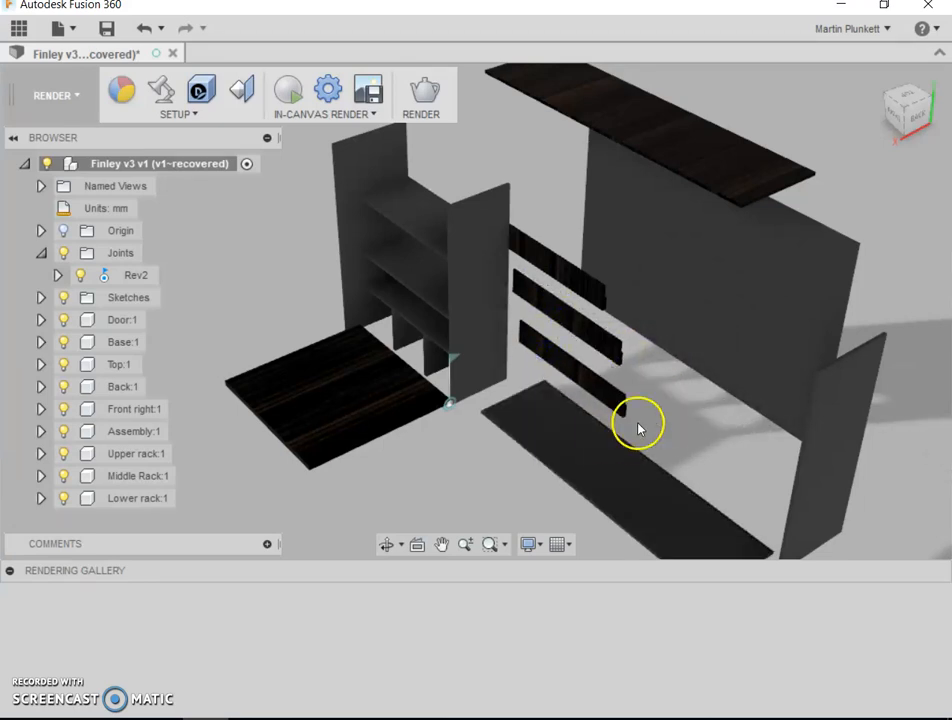
scroll(633, 425, up, 2)
scroll(633, 425, down, 5)
scroll(612, 485, up, 2)
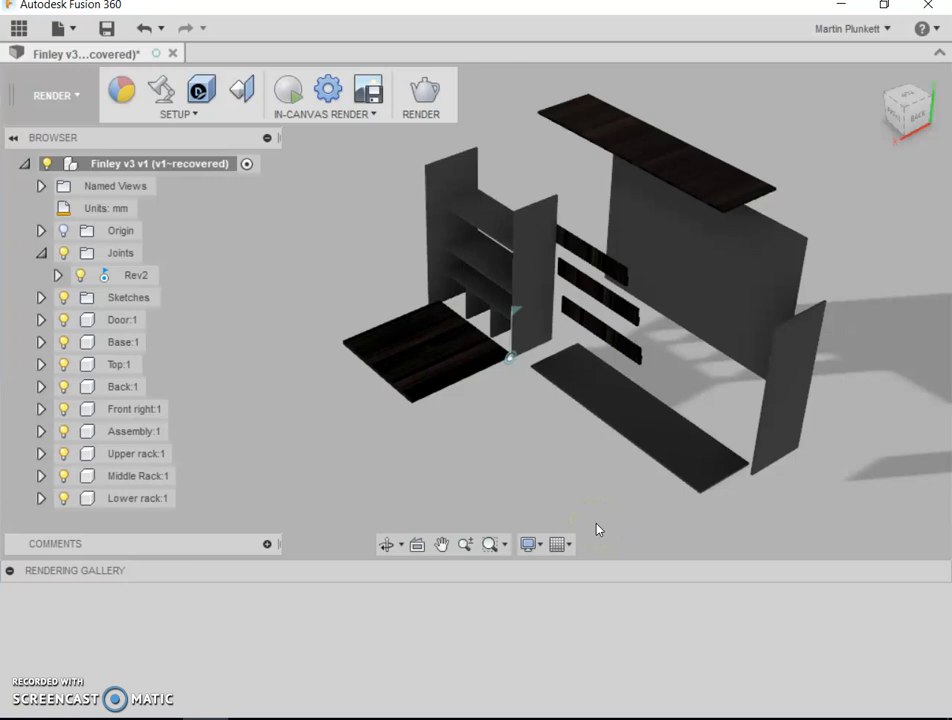
Hide the Door:1 component in the exploded cabinet.
click(413, 604)
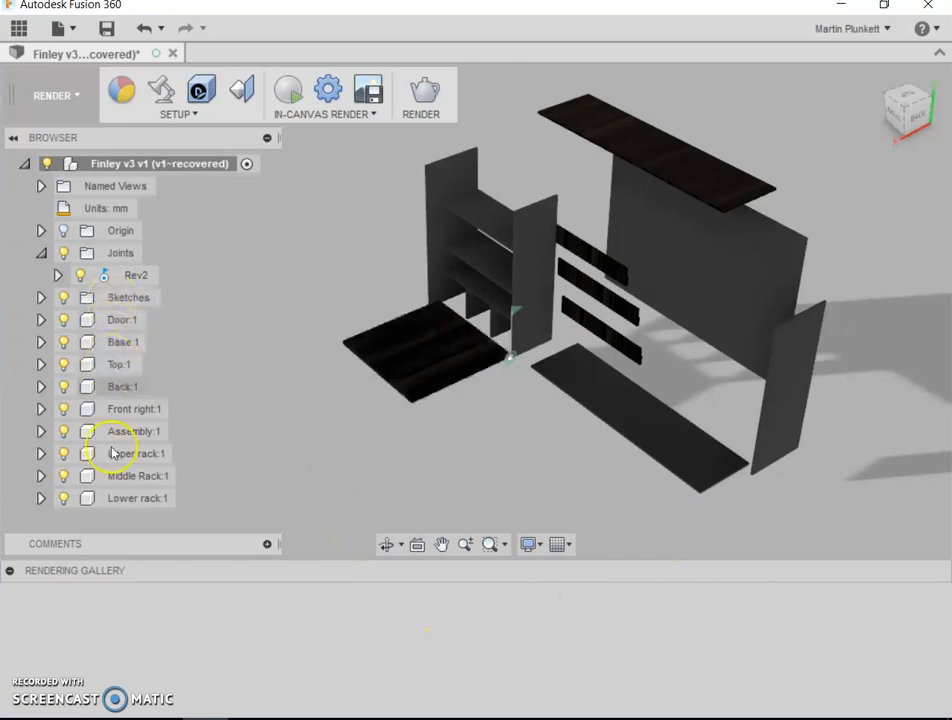
click(123, 328)
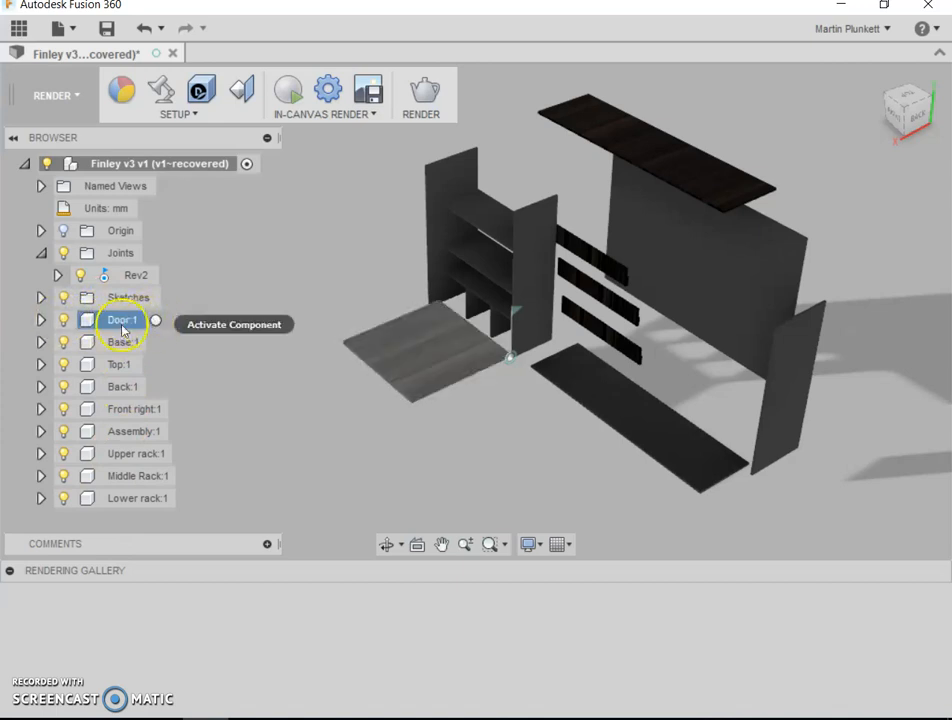
click(66, 320)
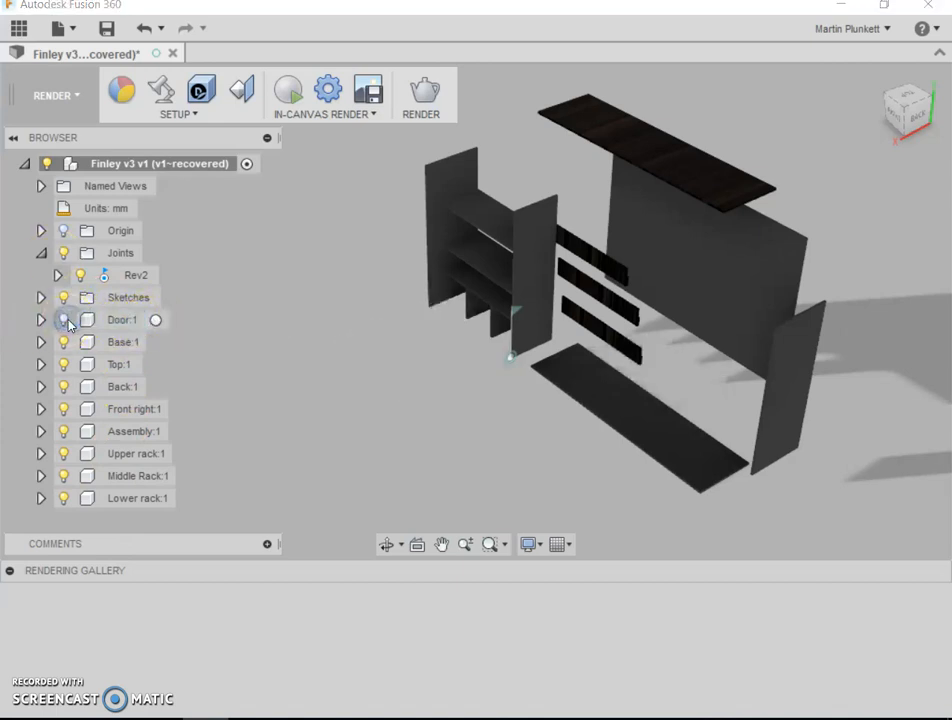
Hide the base, top, back, front right panel and three racks, leaving only the Assembly:1 shelving unit shown.
click(62, 343)
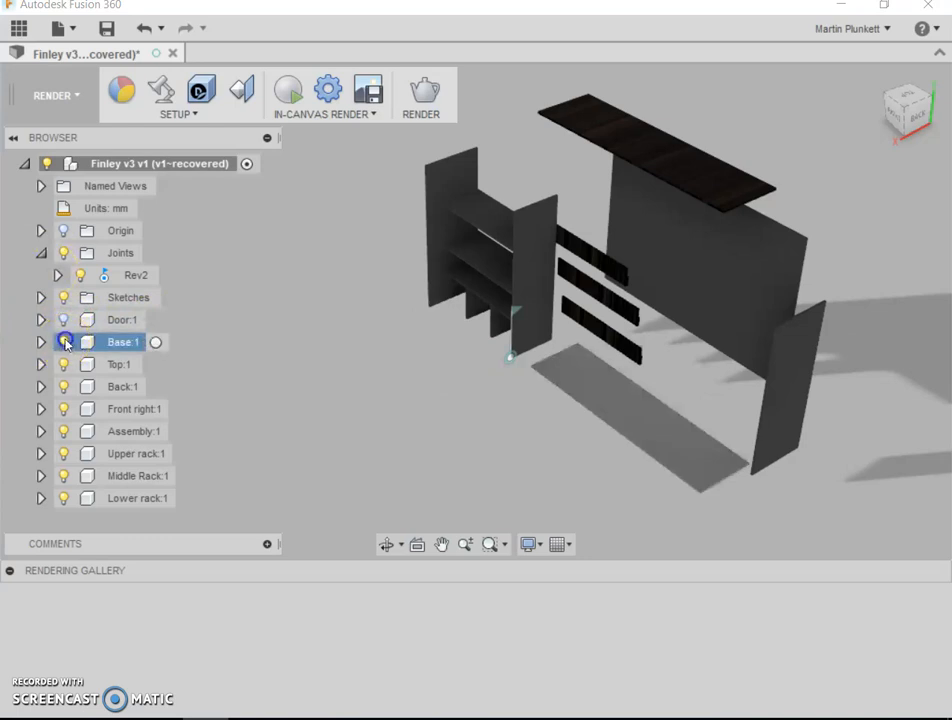
click(64, 365)
click(64, 387)
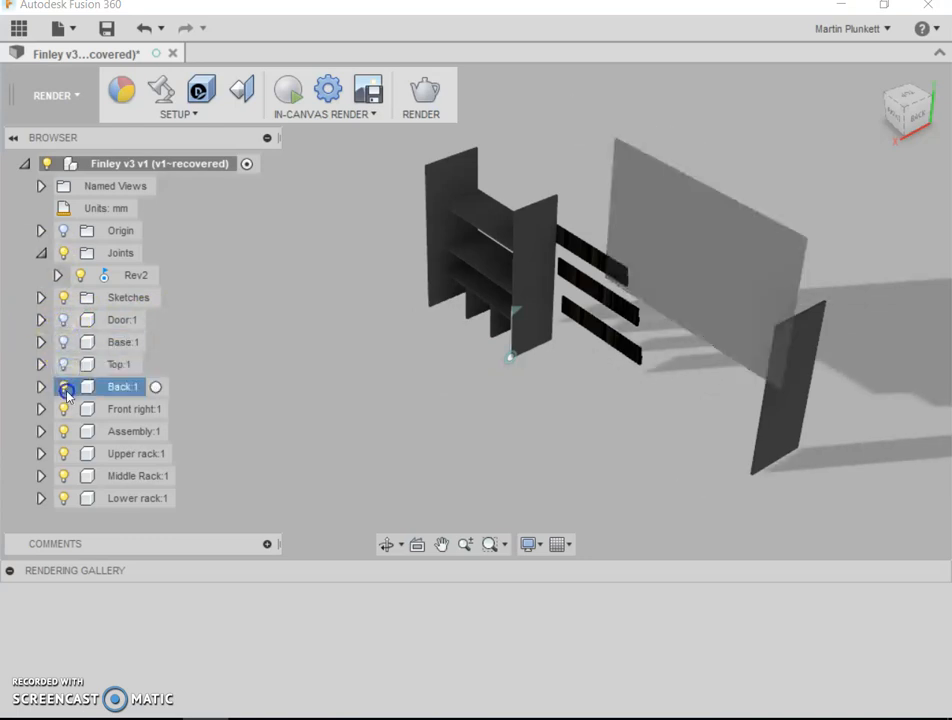
click(63, 409)
click(63, 454)
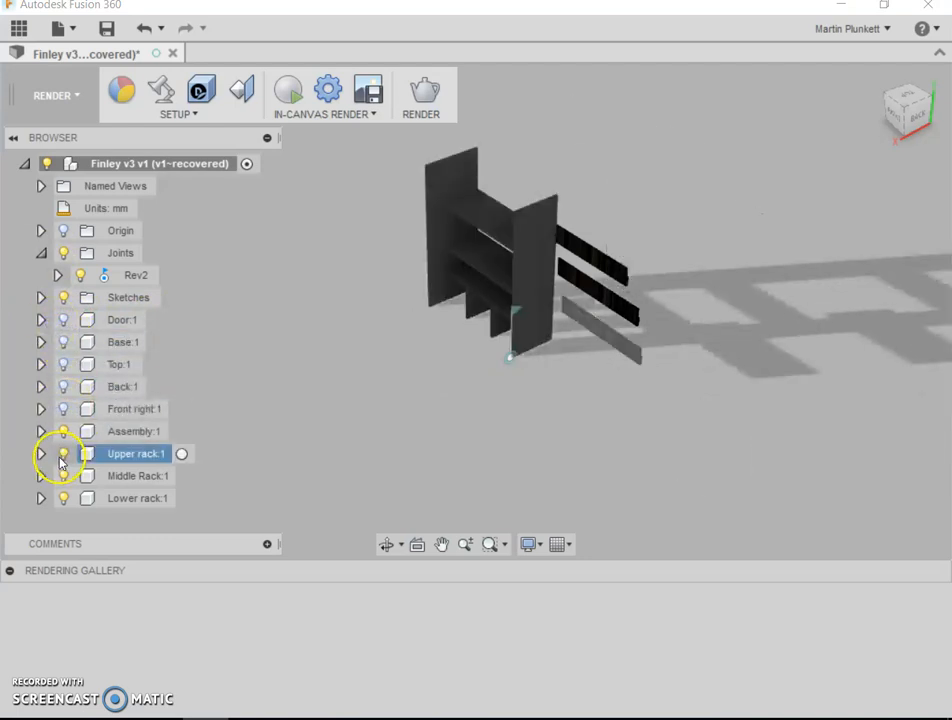
click(65, 478)
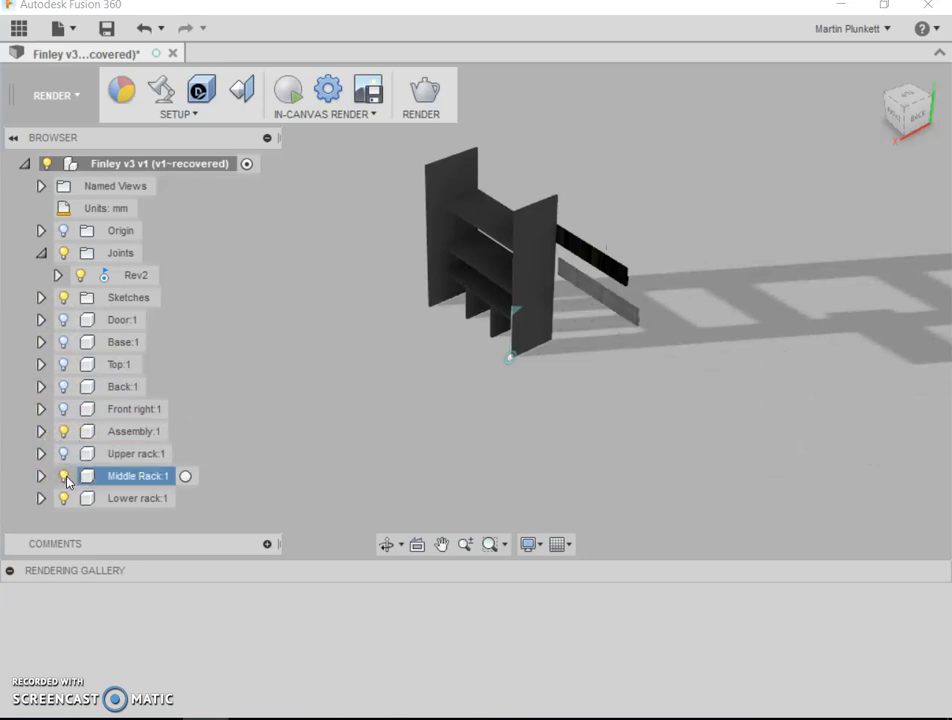
click(63, 498)
Examine the isolated shelving unit up close and from its open front side.
scroll(452, 186, up, 3)
scroll(450, 185, up, 2)
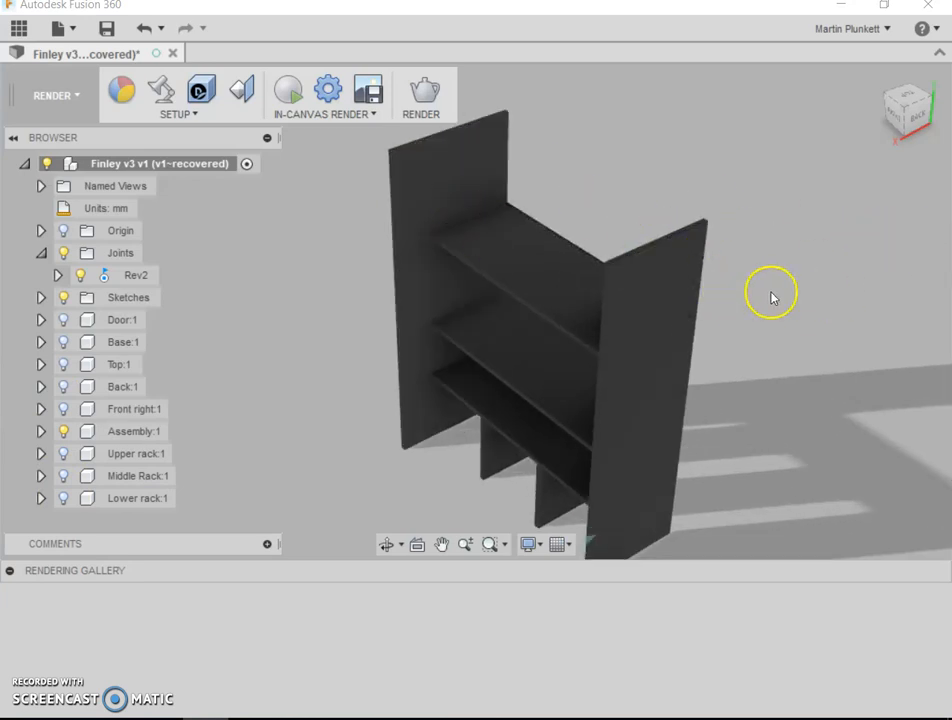
scroll(771, 297, down, 2)
scroll(716, 370, down, 2)
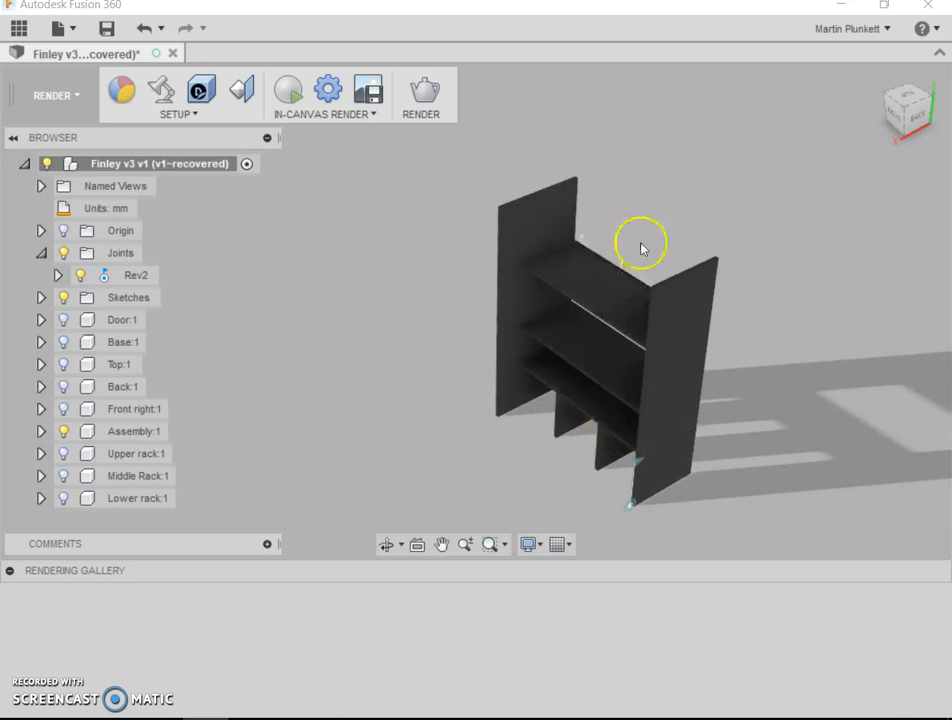
click(908, 125)
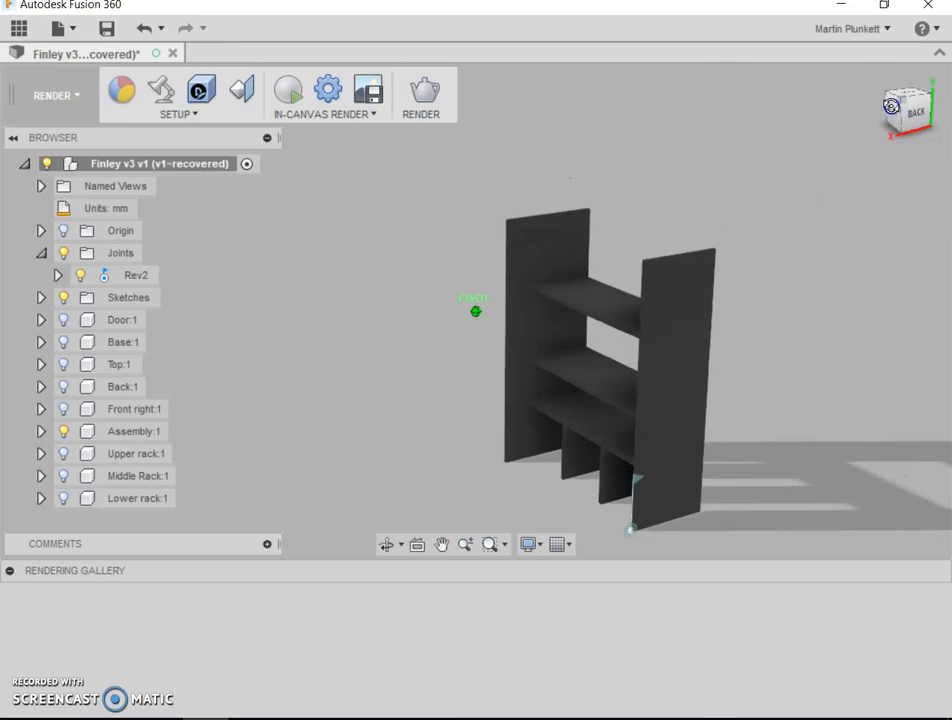
mouse_move(908, 128)
mouse_down()
mouse_move(950, 126)
mouse_move(880, 122)
mouse_move(908, 128)
mouse_up()
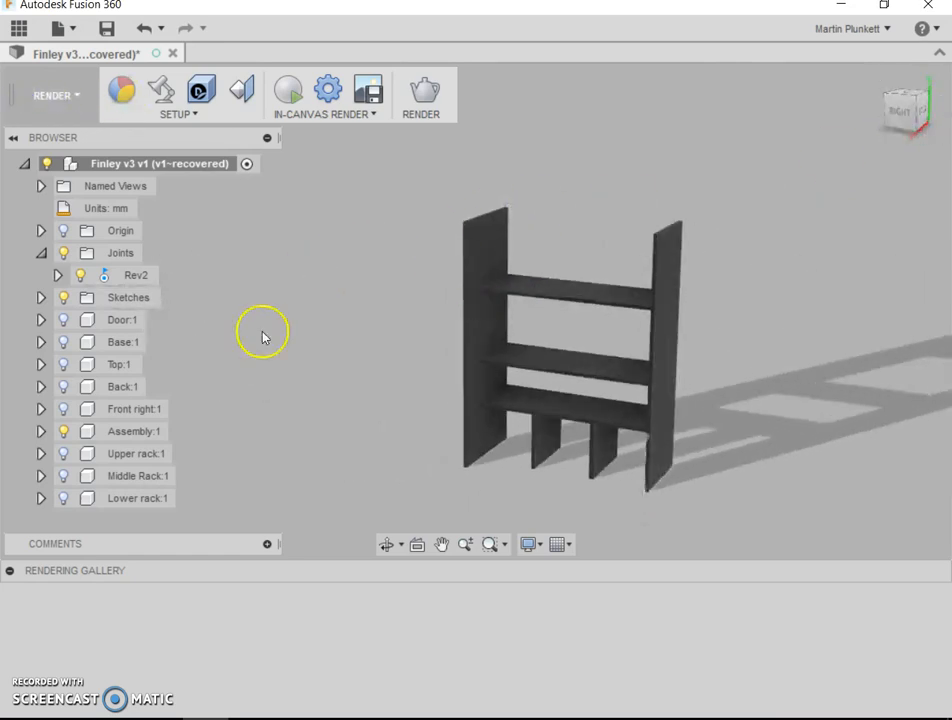
Show the door, base, top, back, front right panel and upper, middle and lower racks again.
click(63, 319)
click(63, 342)
click(60, 366)
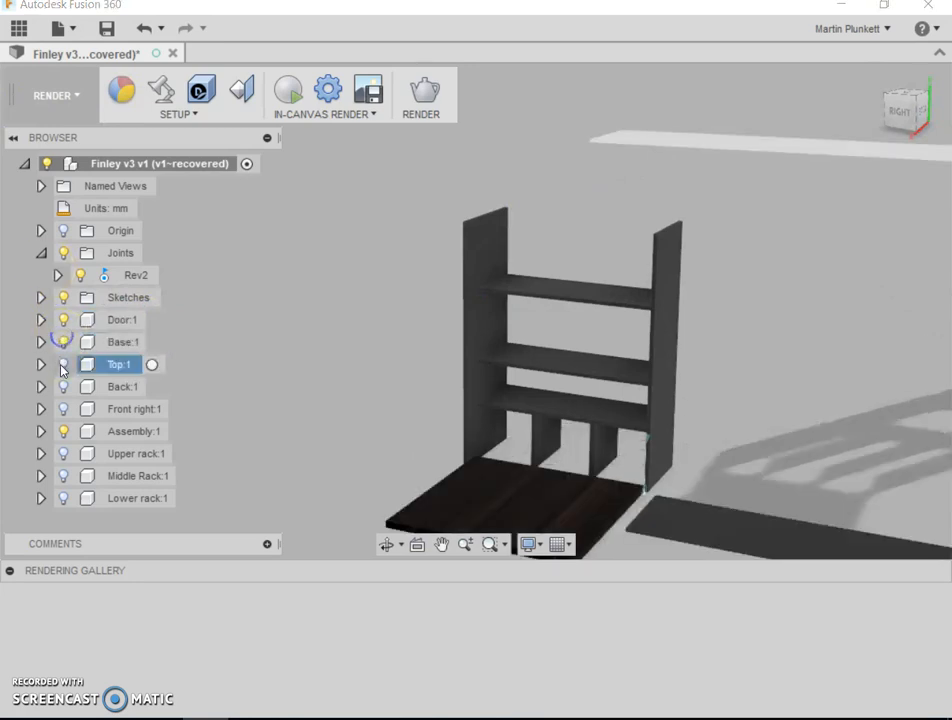
click(63, 386)
click(63, 408)
click(63, 431)
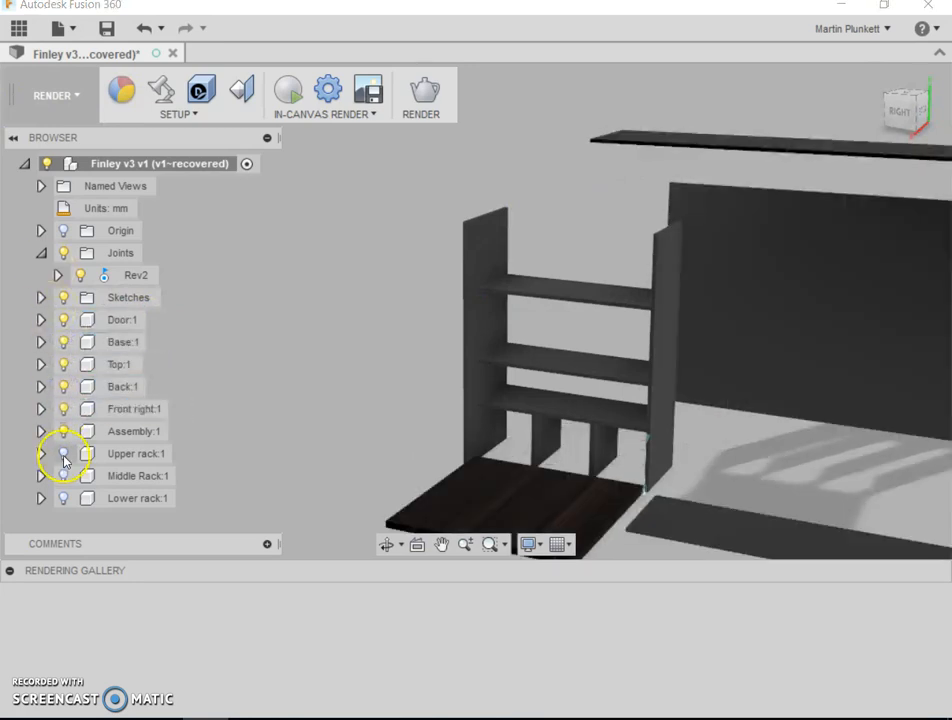
click(64, 453)
click(64, 476)
click(64, 498)
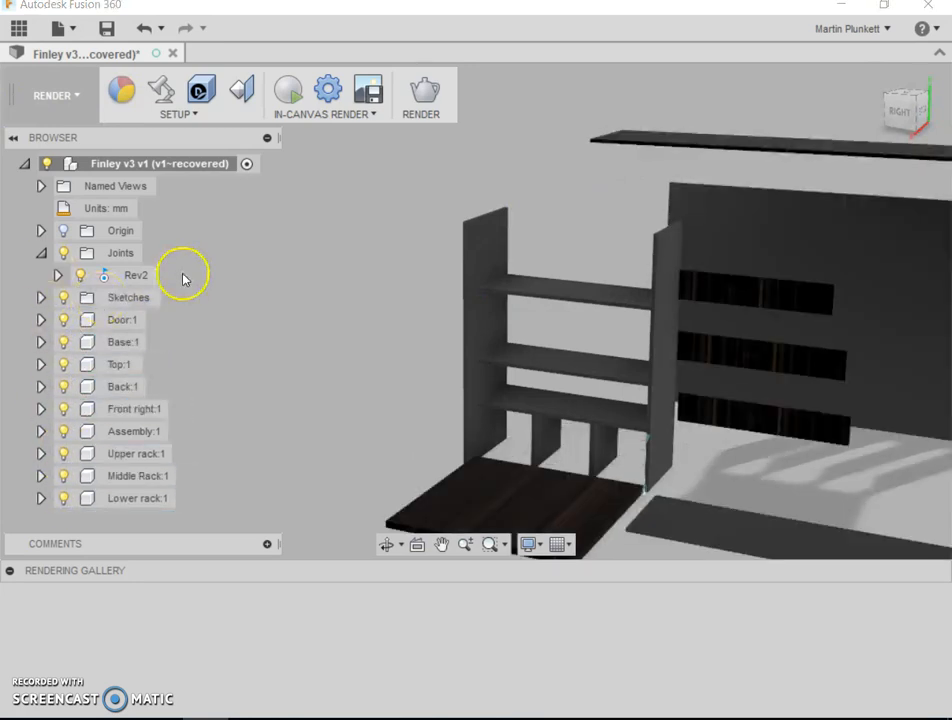
Switch to the Model workspace and view the assembled cabinet from above its front right corner.
click(77, 99)
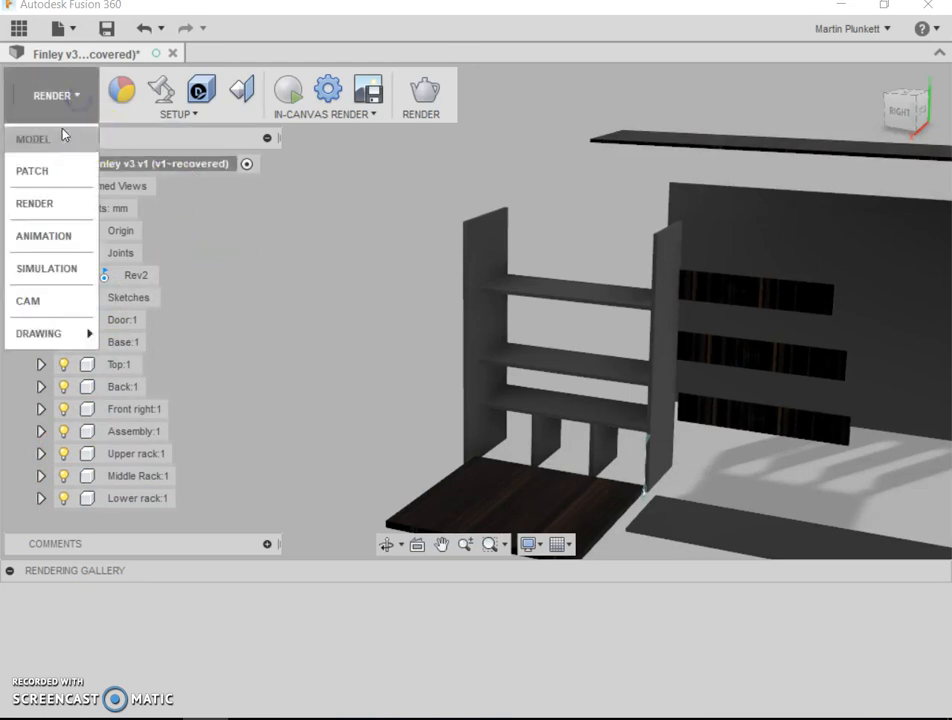
click(62, 136)
scroll(578, 389, down, 3)
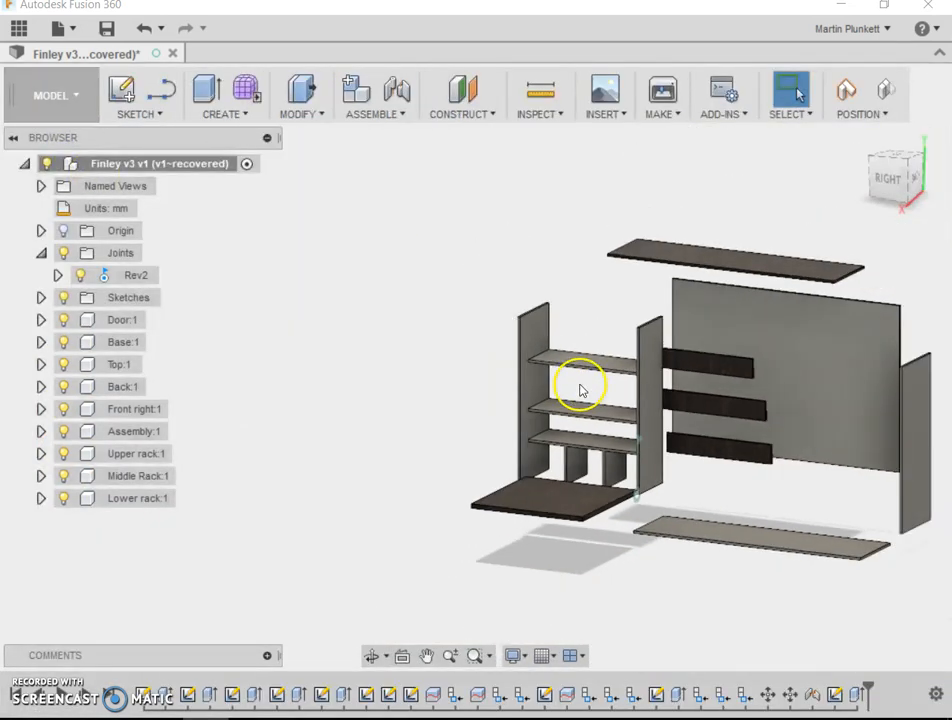
mouse_move(387, 686)
mouse_down()
mouse_move(104, 686)
mouse_move(886, 690)
mouse_up()
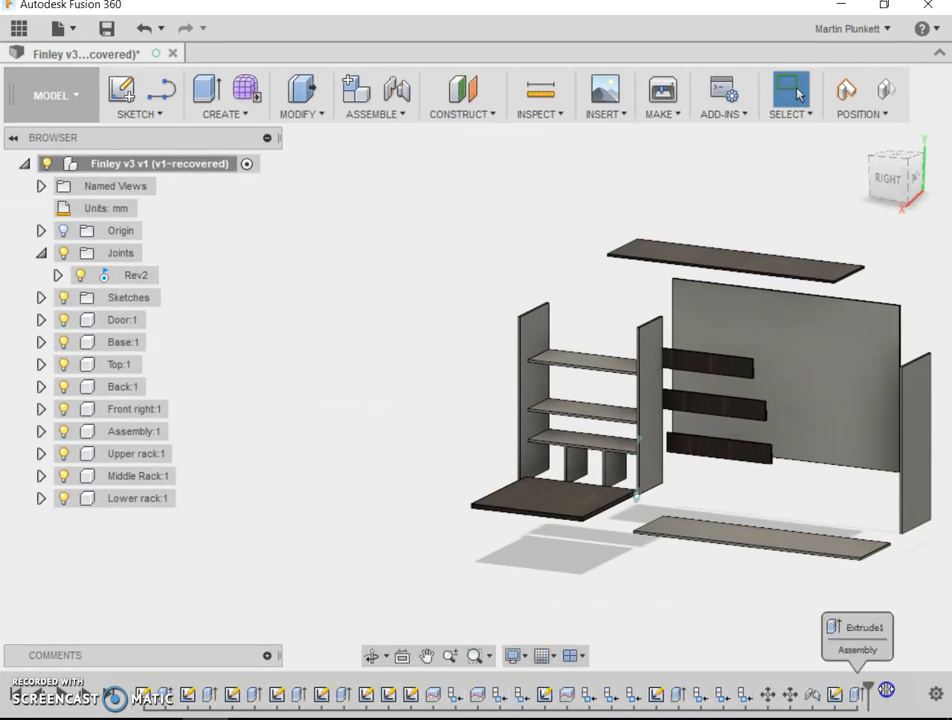
scroll(900, 445, up, 5)
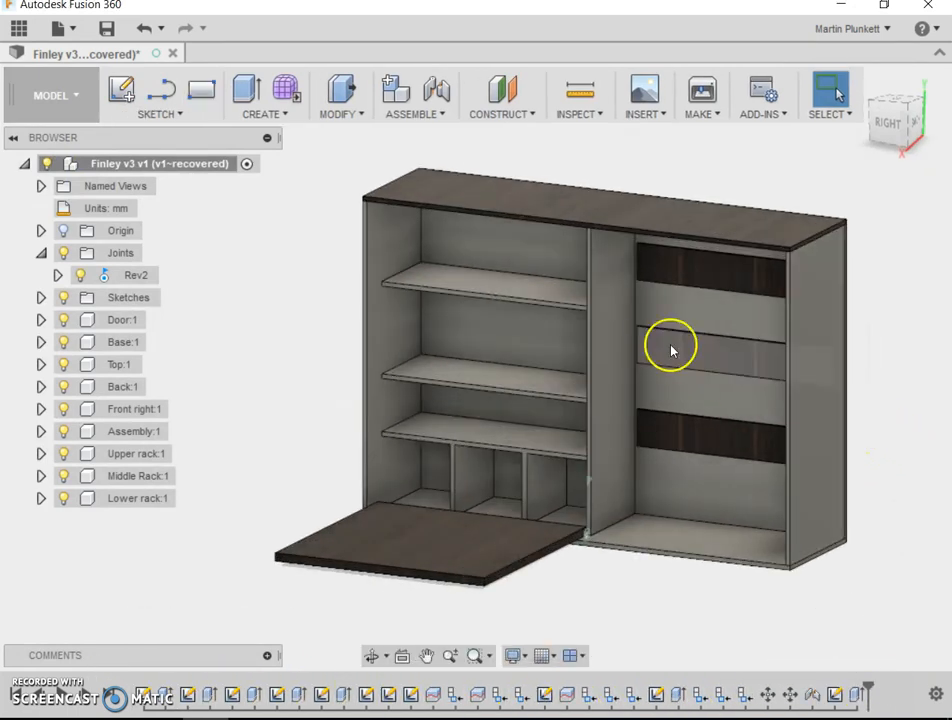
mouse_move(889, 117)
mouse_down()
mouse_move(818, 107)
mouse_move(880, 101)
mouse_move(92, 85)
mouse_move(103, 139)
mouse_move(100, 117)
mouse_move(72, 97)
mouse_up()
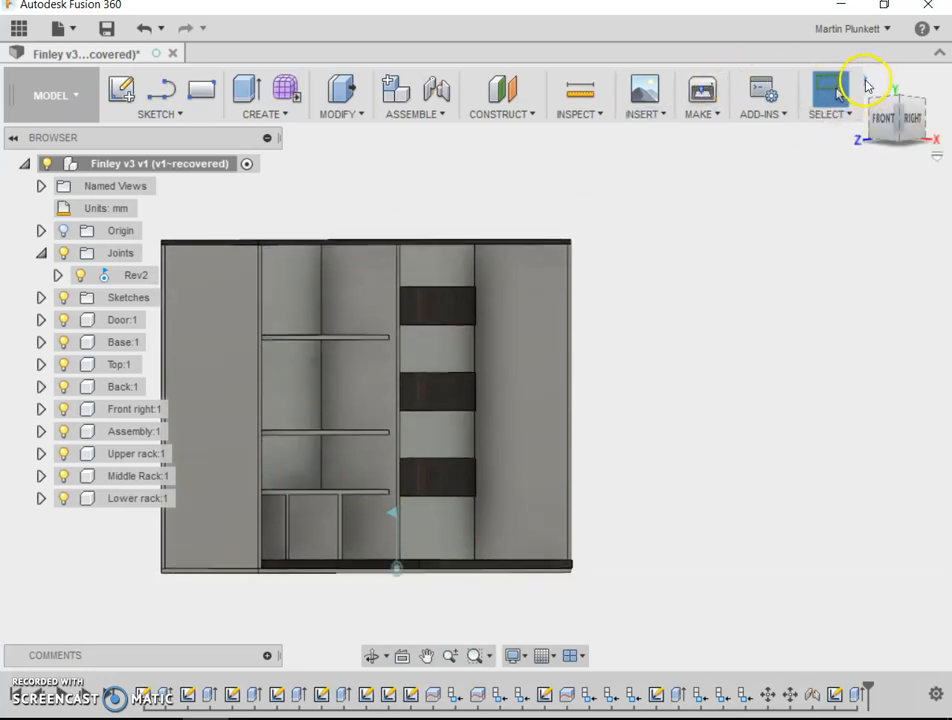
click(866, 82)
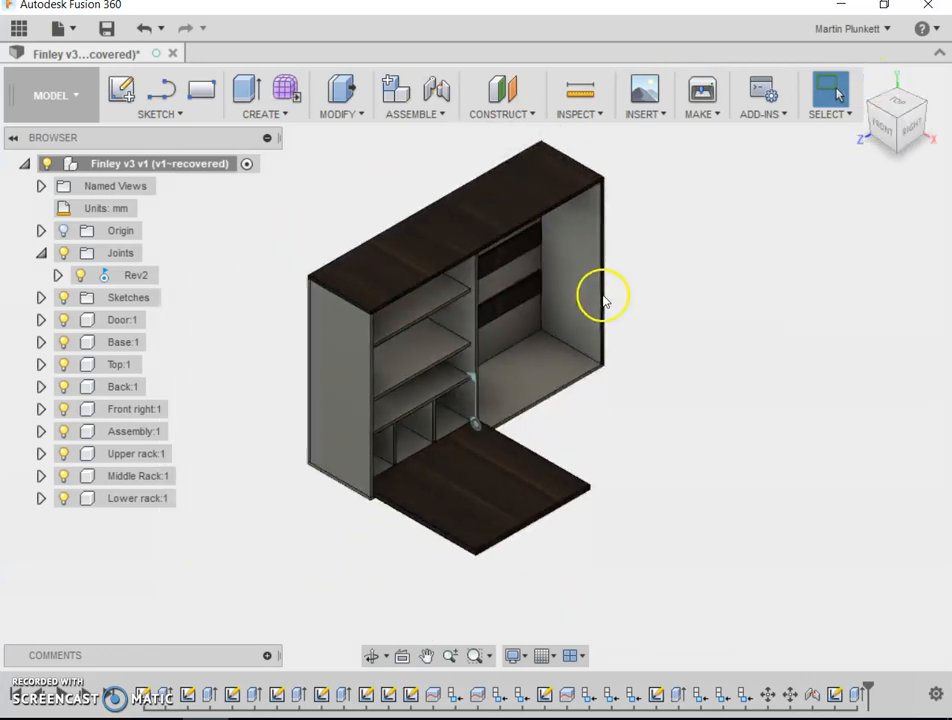
Open the joint limits of the Rev2 joint and animate the door's rotation, viewing its swing from a lower angle.
click(61, 276)
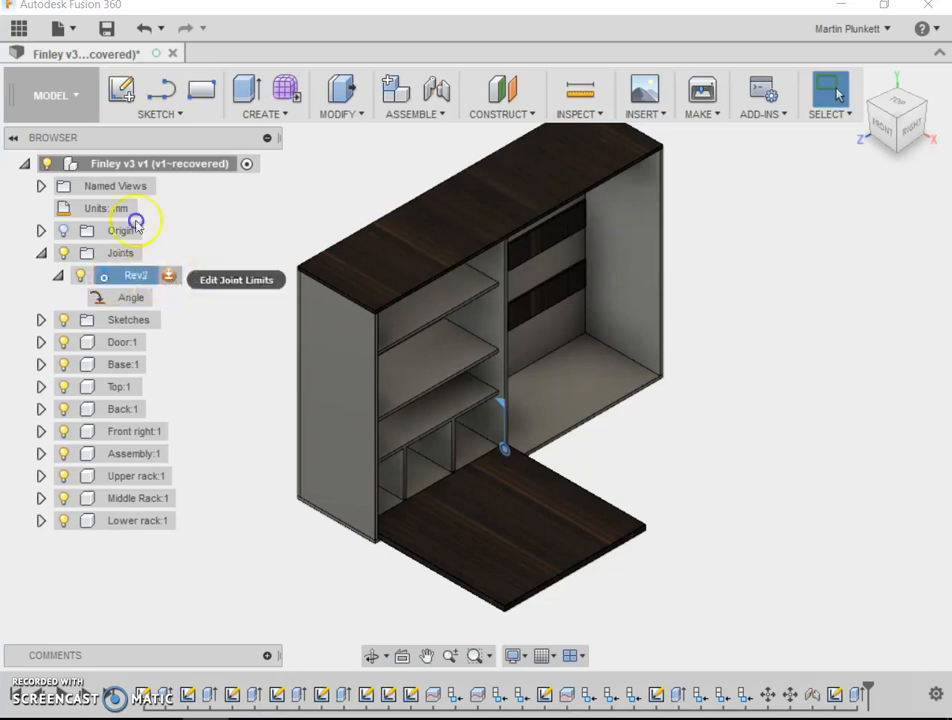
click(170, 280)
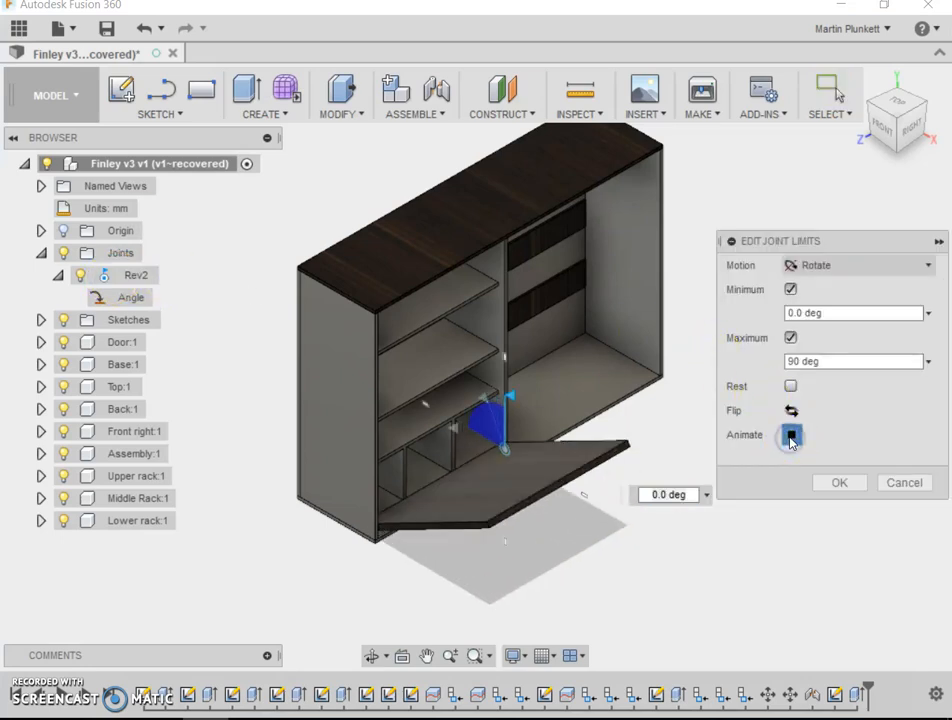
drag(873, 241, 882, 182)
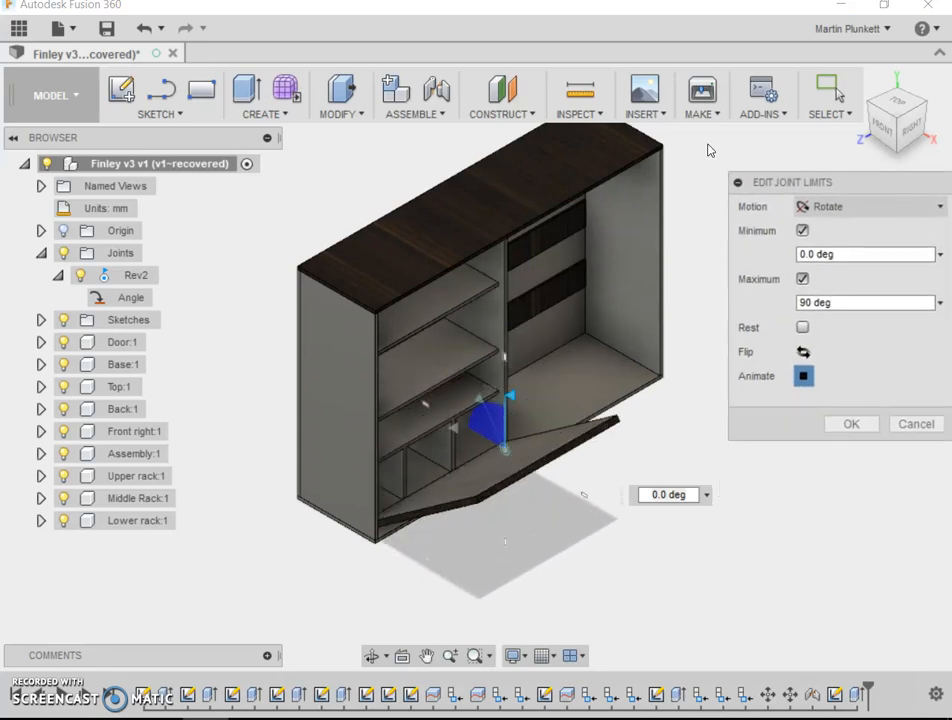
click(898, 122)
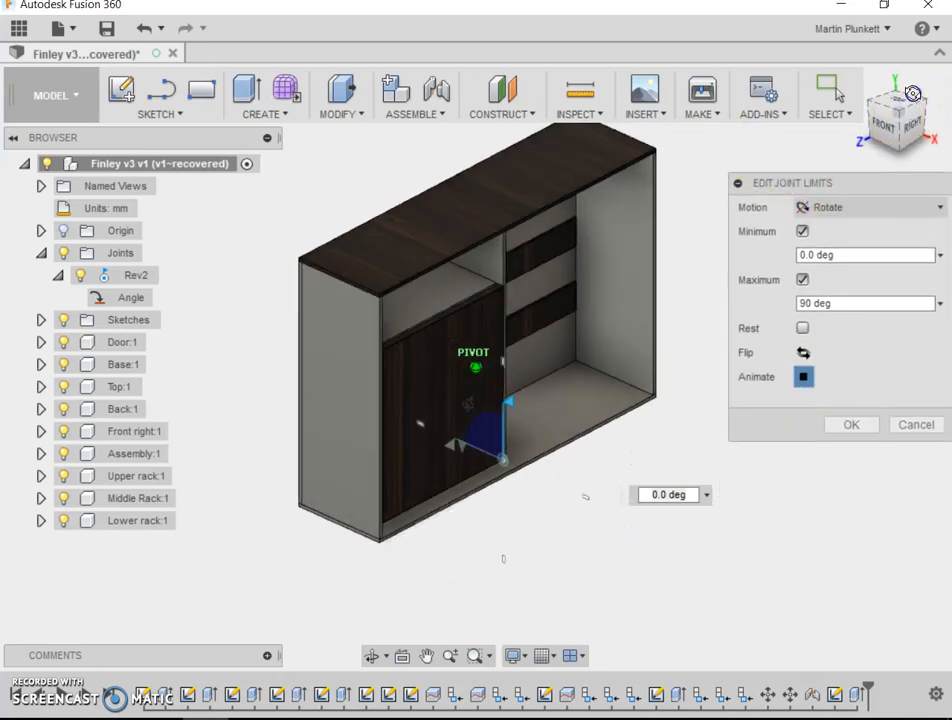
drag(11, 96, 906, 92)
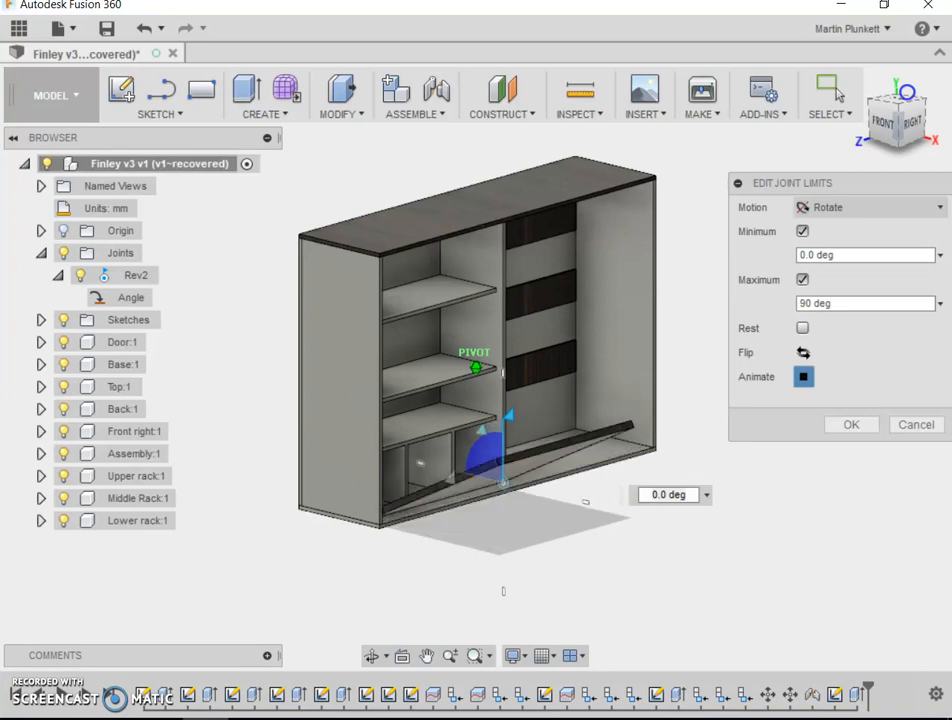
mouse_move(905, 92)
mouse_down()
mouse_move(652, 110)
mouse_move(868, 95)
mouse_move(899, 81)
mouse_move(926, 92)
mouse_move(914, 96)
mouse_up()
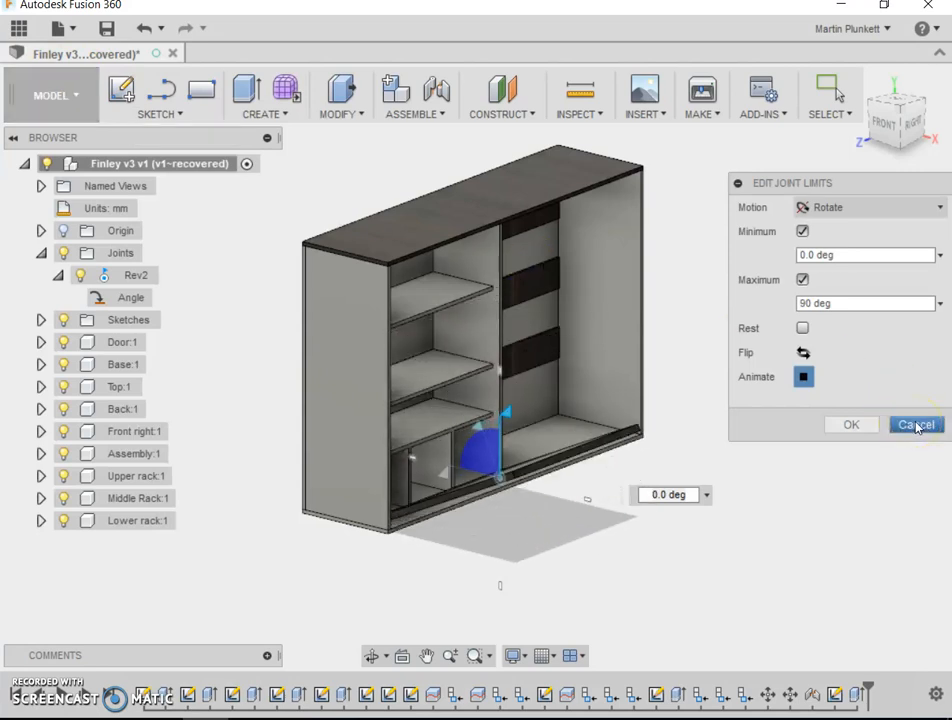
Stop the door joint animation and place the joint limits dialog beside the cabinet.
click(805, 378)
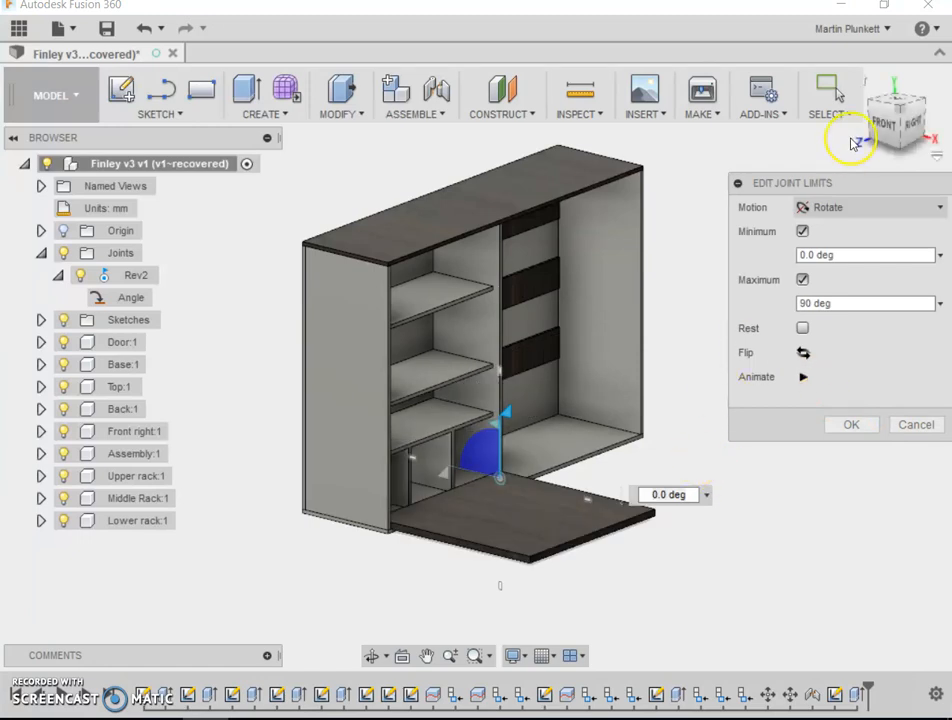
drag(865, 187, 901, 298)
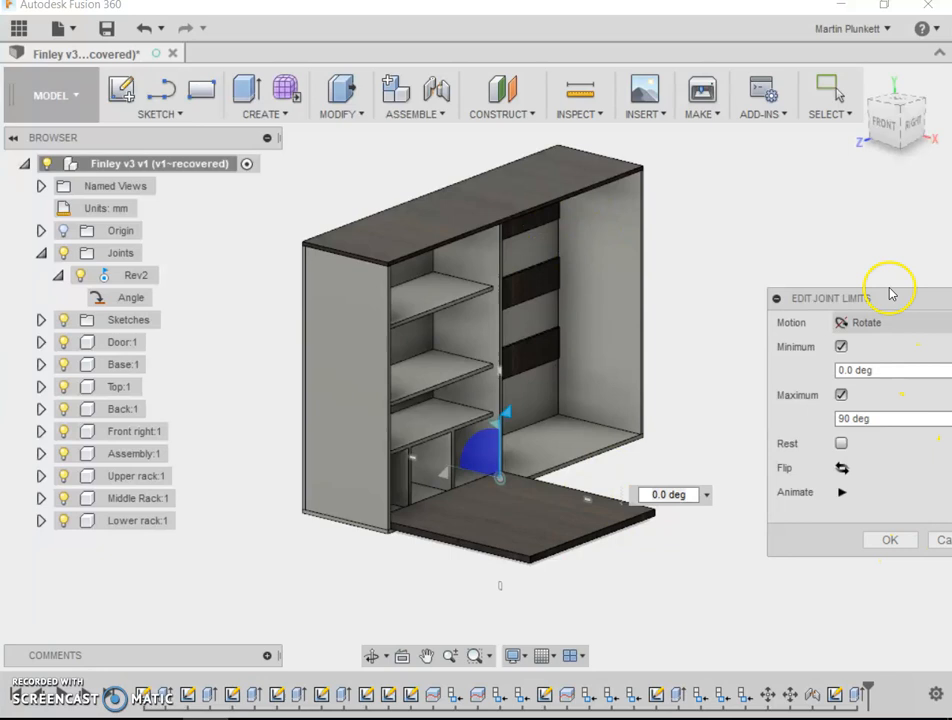
drag(893, 317, 806, 217)
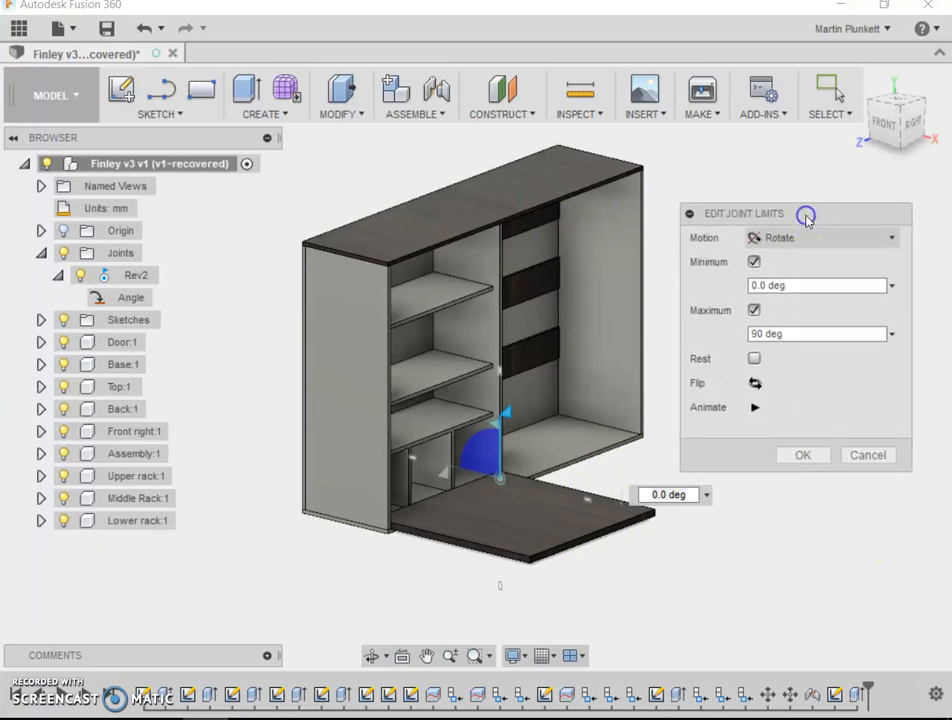